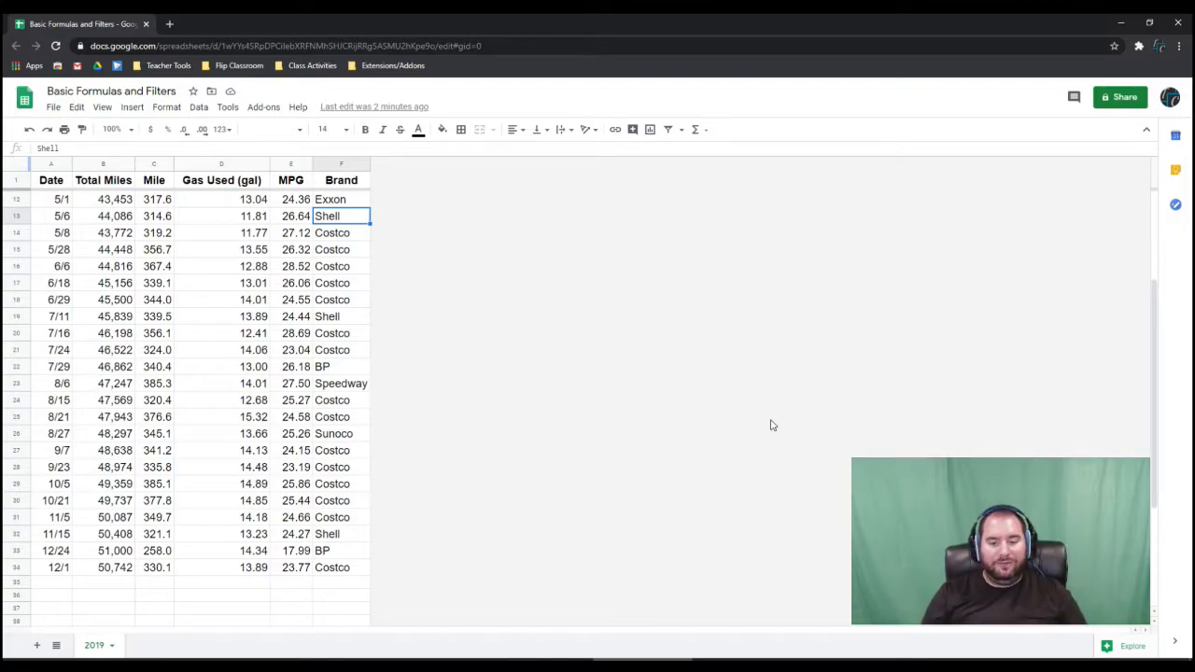
left_click(84, 585)
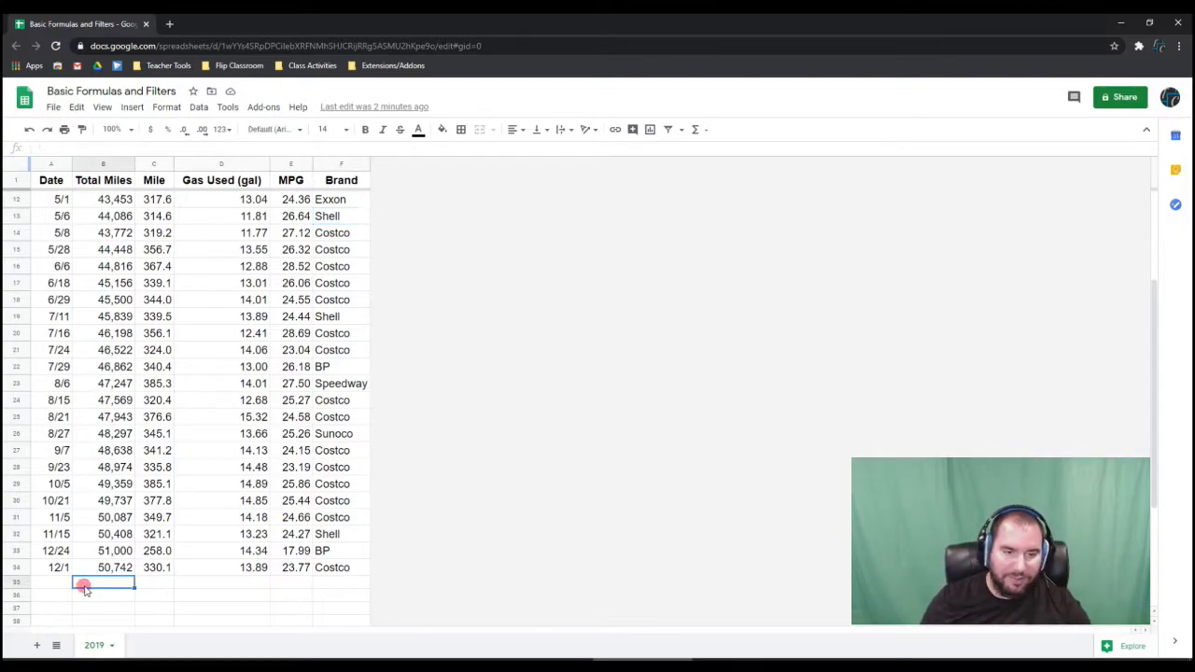
type("=")
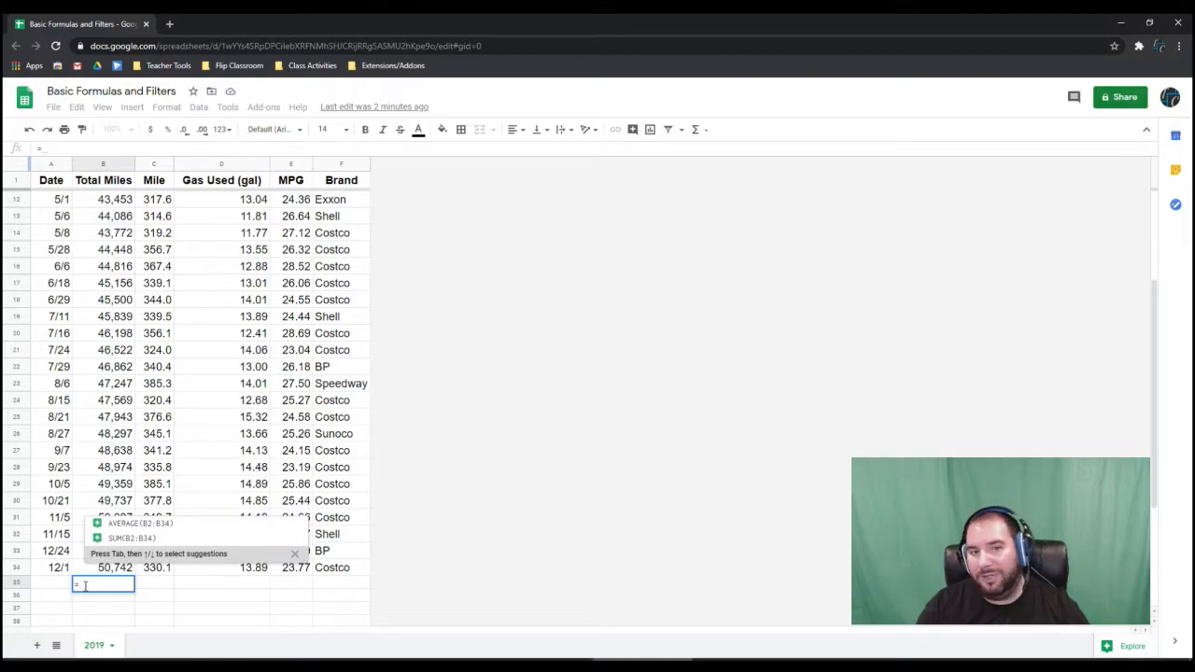
key("Escape")
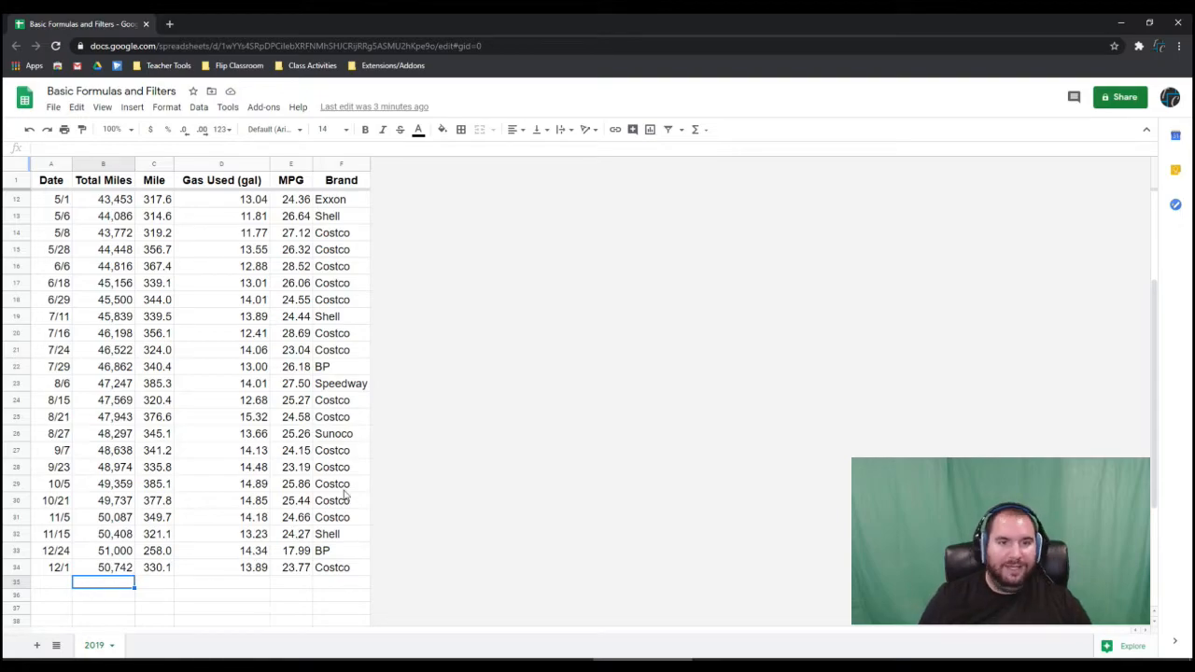
Step: Count the Costco entries of the Brand column in cell F35 with a COUNTIF formula over F2:F34 and the criterion "Costco"
scroll(341, 498, "up", 3)
scroll(332, 498, "down", 5)
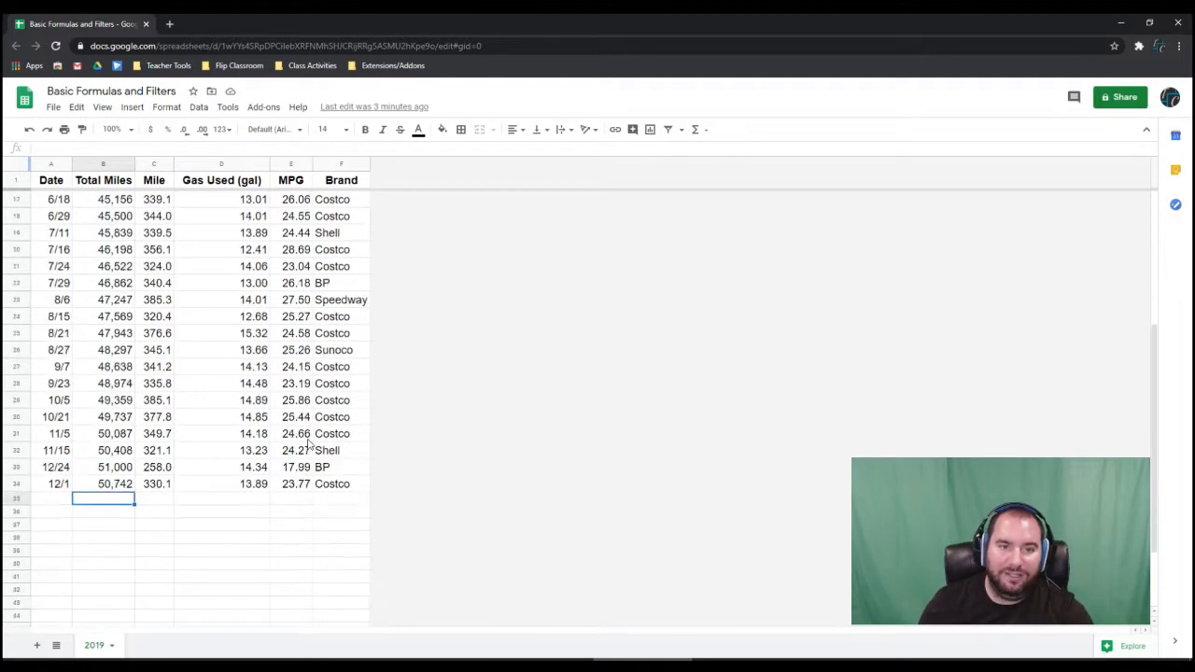
scroll(342, 454, "up", 3)
scroll(342, 453, "up", 2)
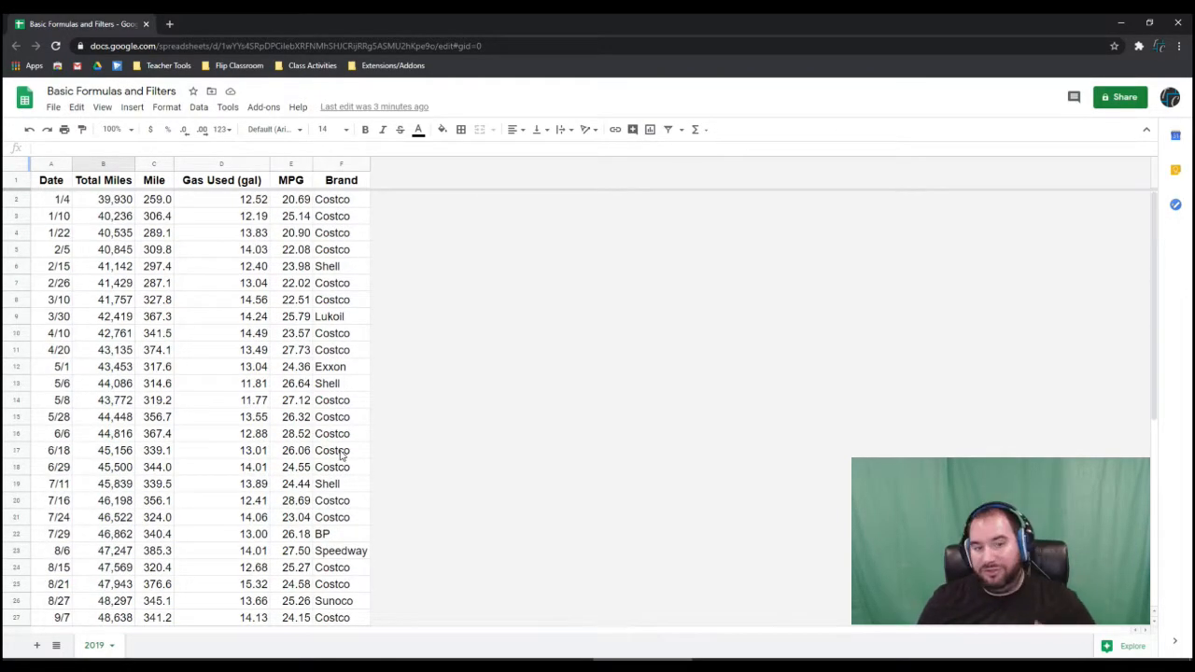
scroll(341, 454, "down", 6)
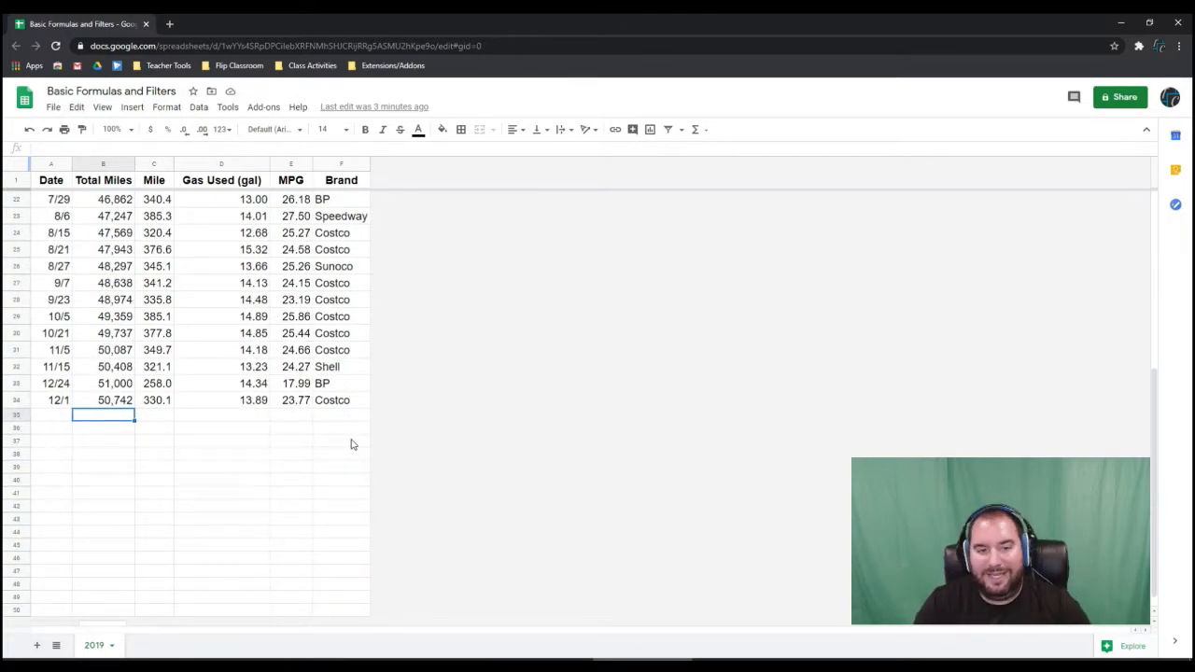
left_click(333, 419)
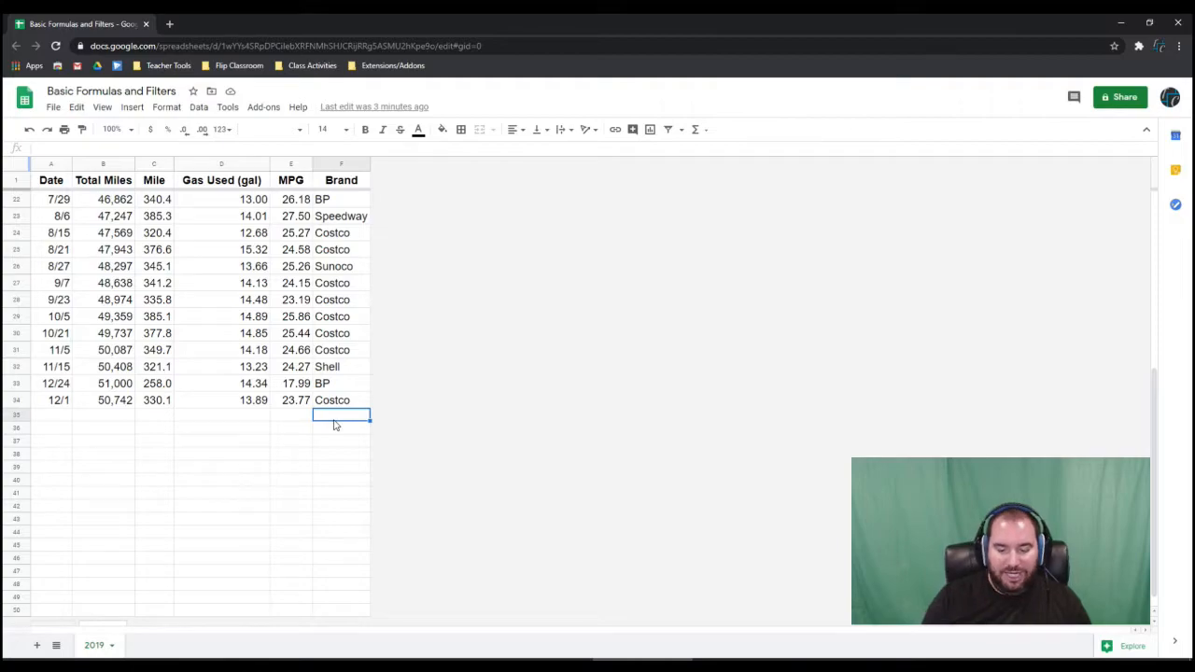
type("=countif")
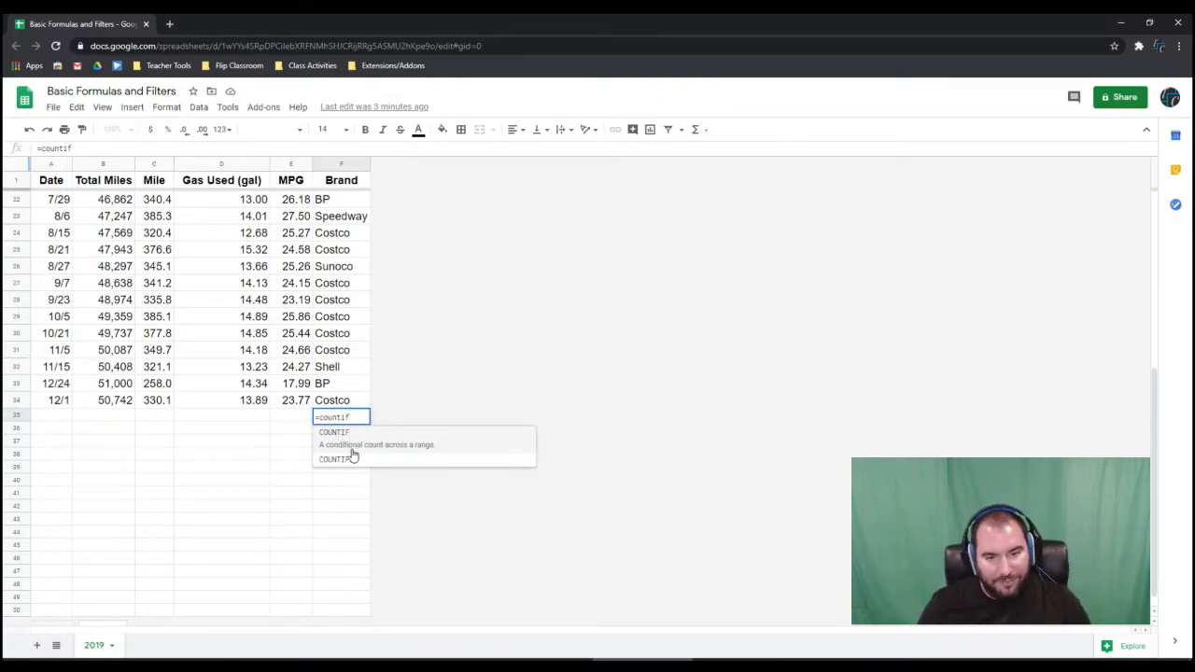
left_click(391, 448)
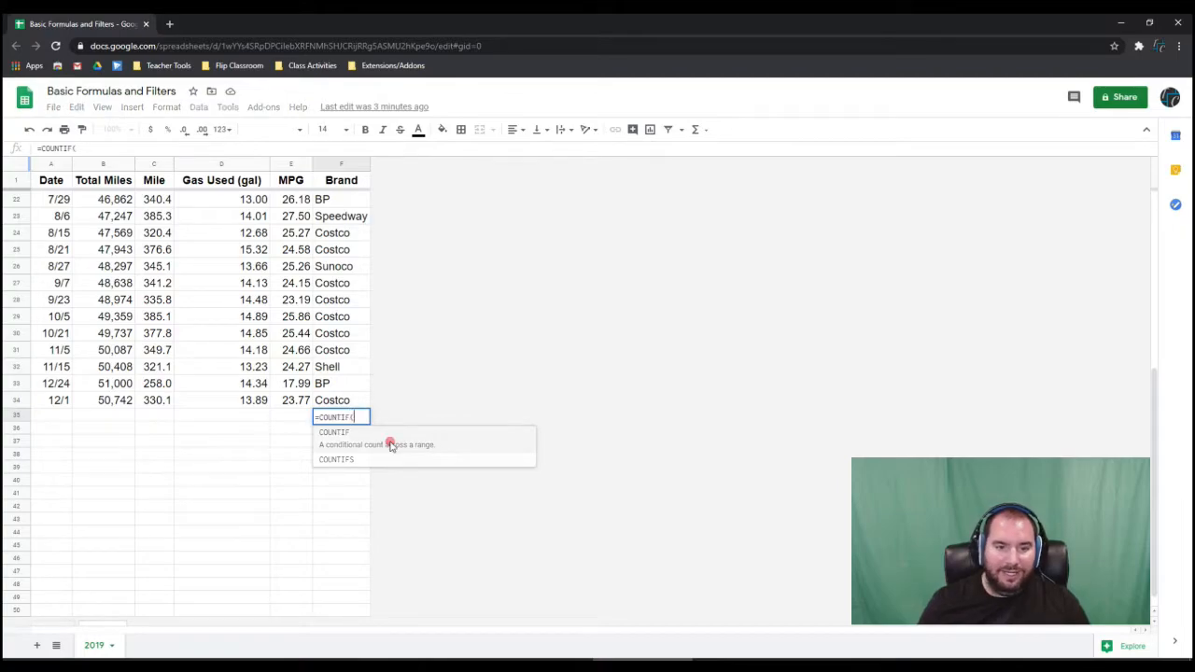
left_click_drag(347, 400, 334, 199)
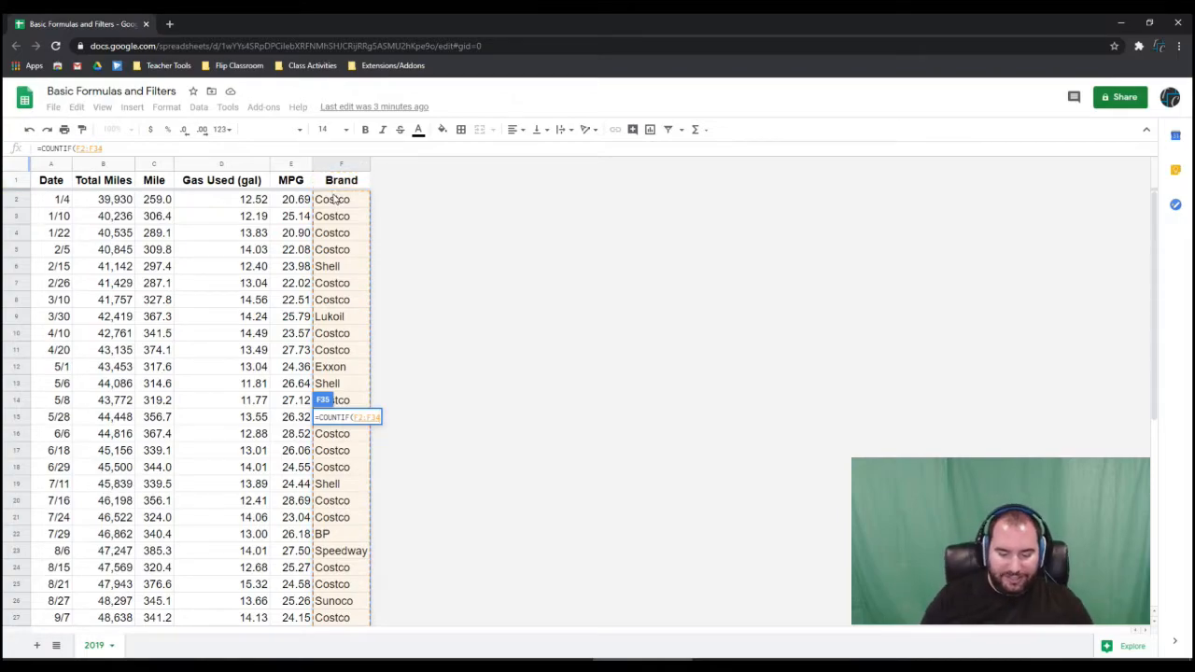
type(",")
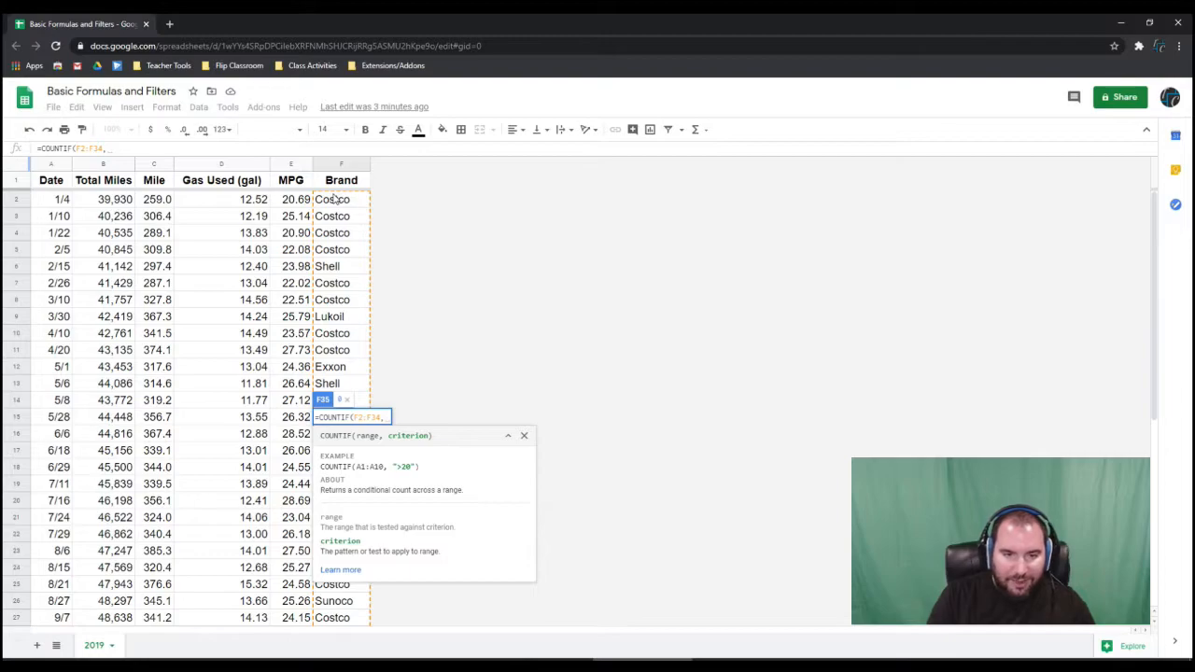
type("\"Costco\"")
key("Return")
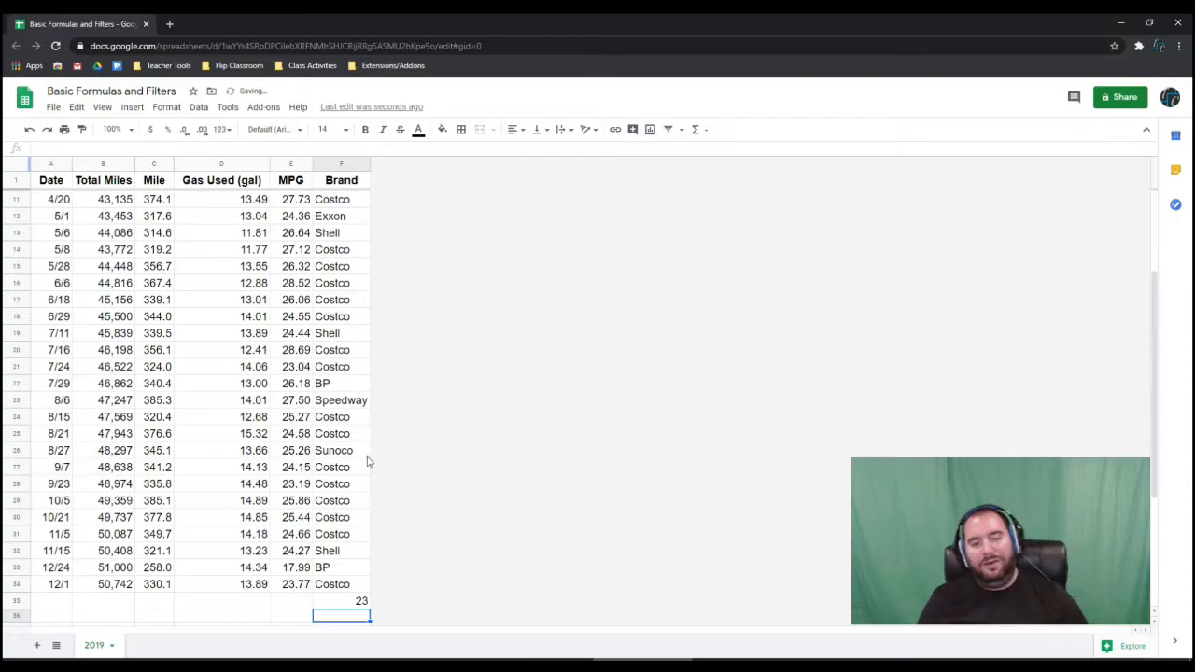
Step: Remove the quotation marks around Costco in the COUNTIF formula in cell F35
left_click(346, 601)
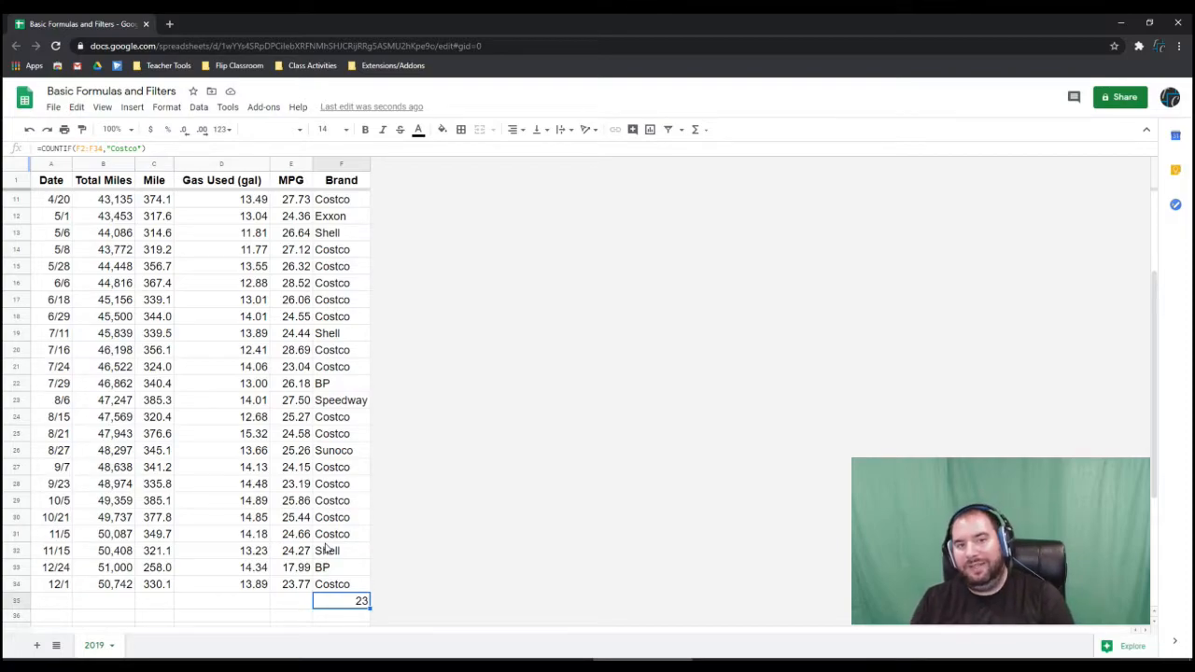
scroll(349, 458, "down", 2)
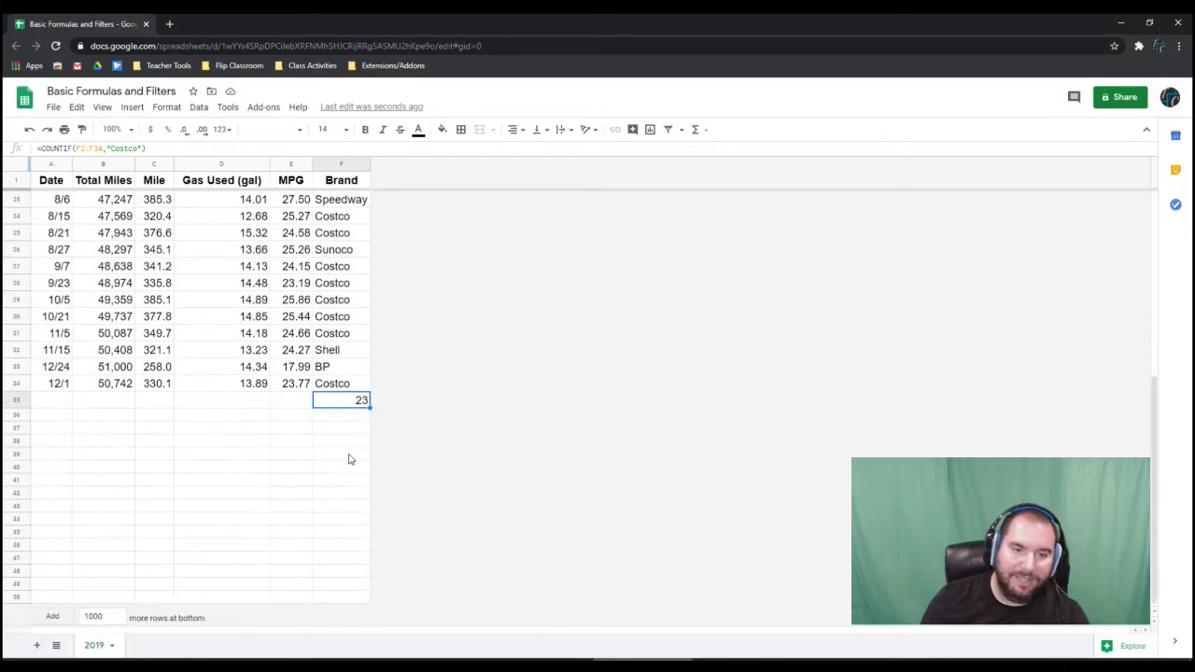
scroll(346, 467, "up", 3)
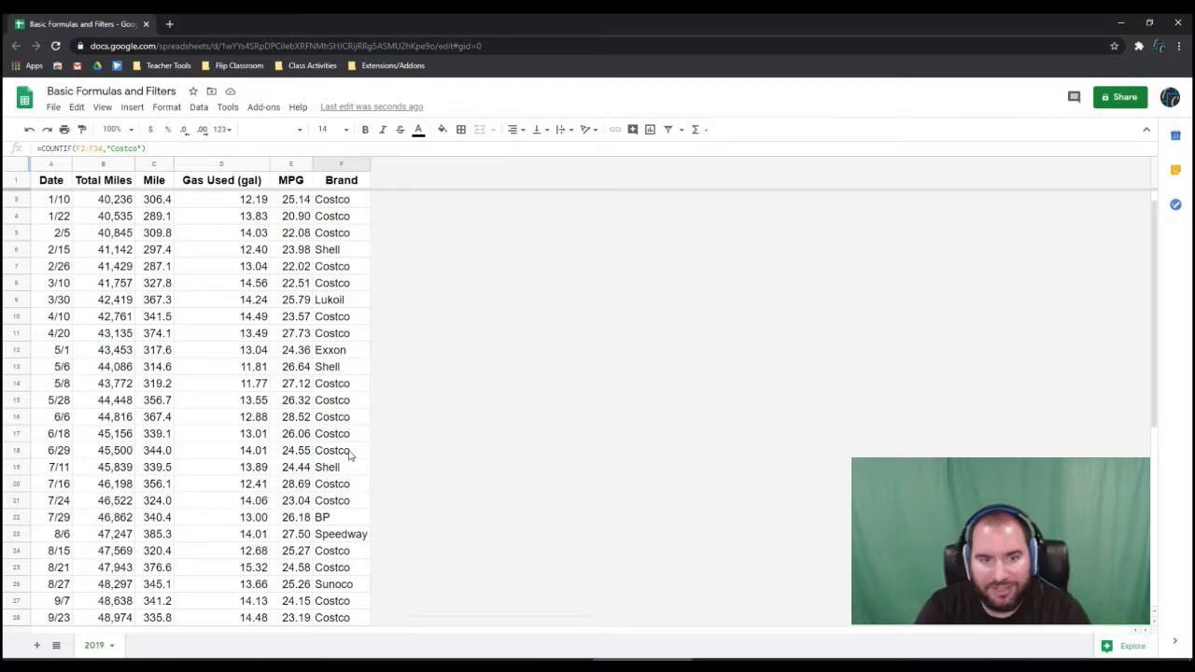
scroll(318, 441, "down", 5)
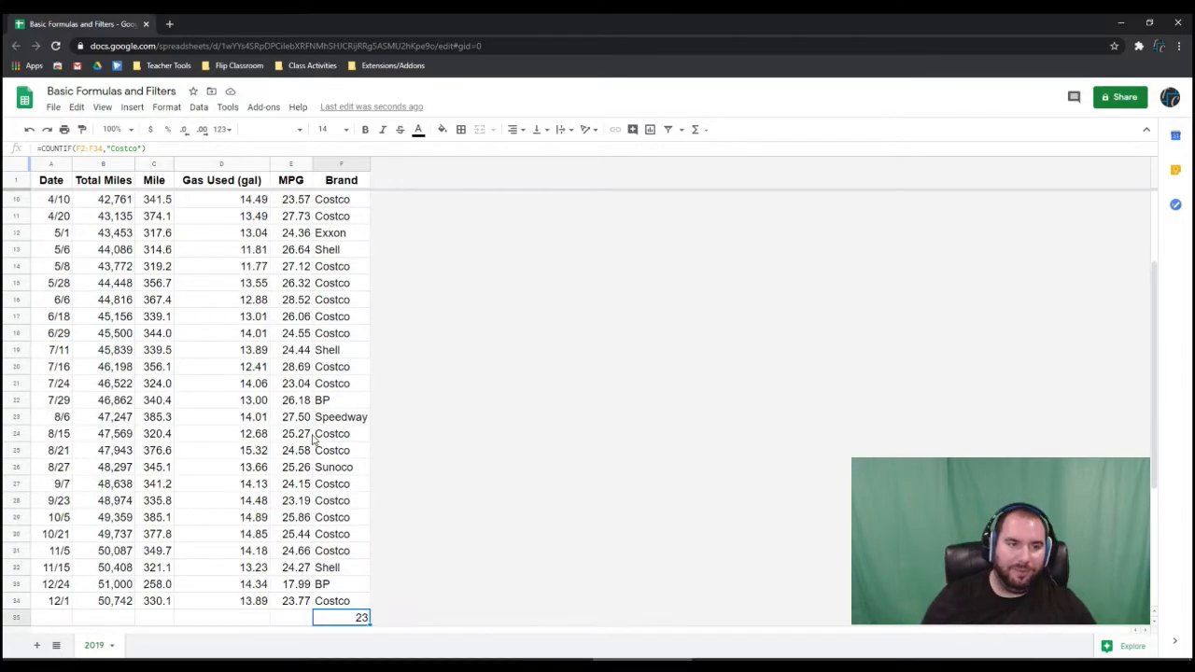
left_click(115, 148)
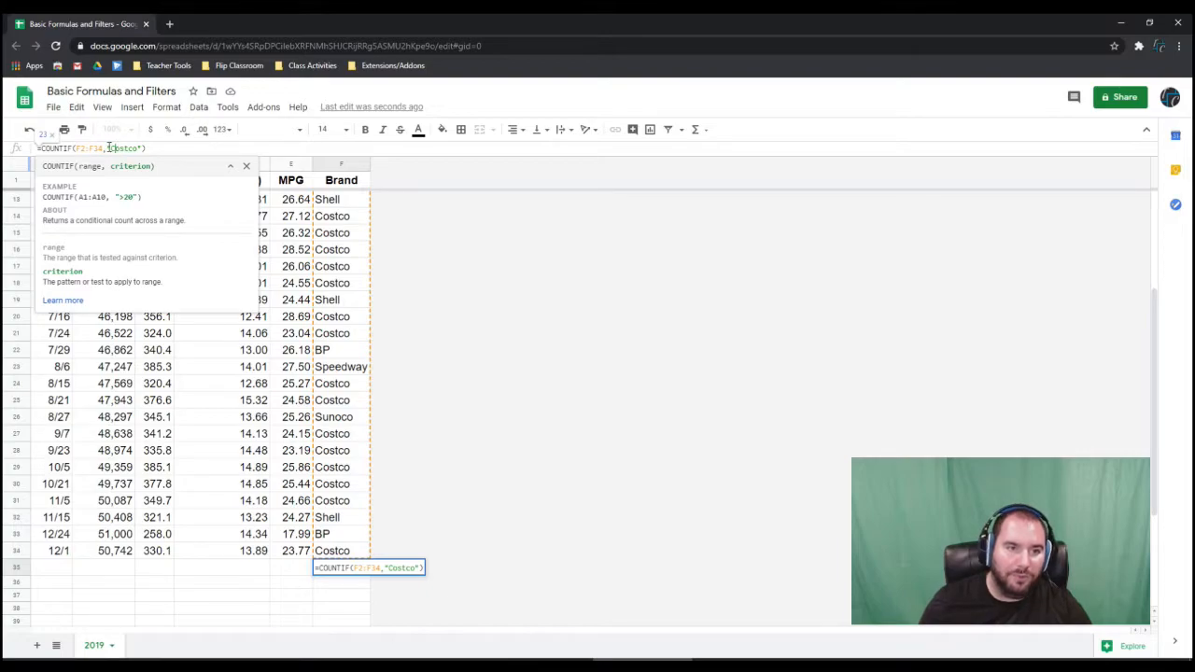
left_click(110, 144)
key("BackSpace")
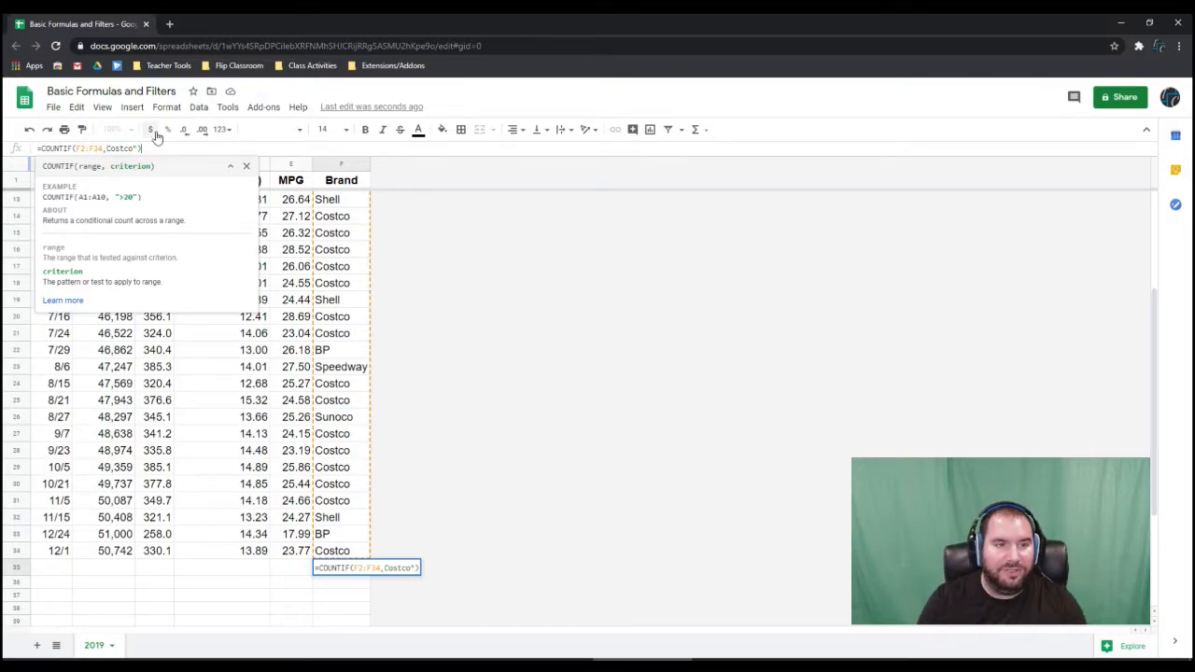
key("BackSpace")
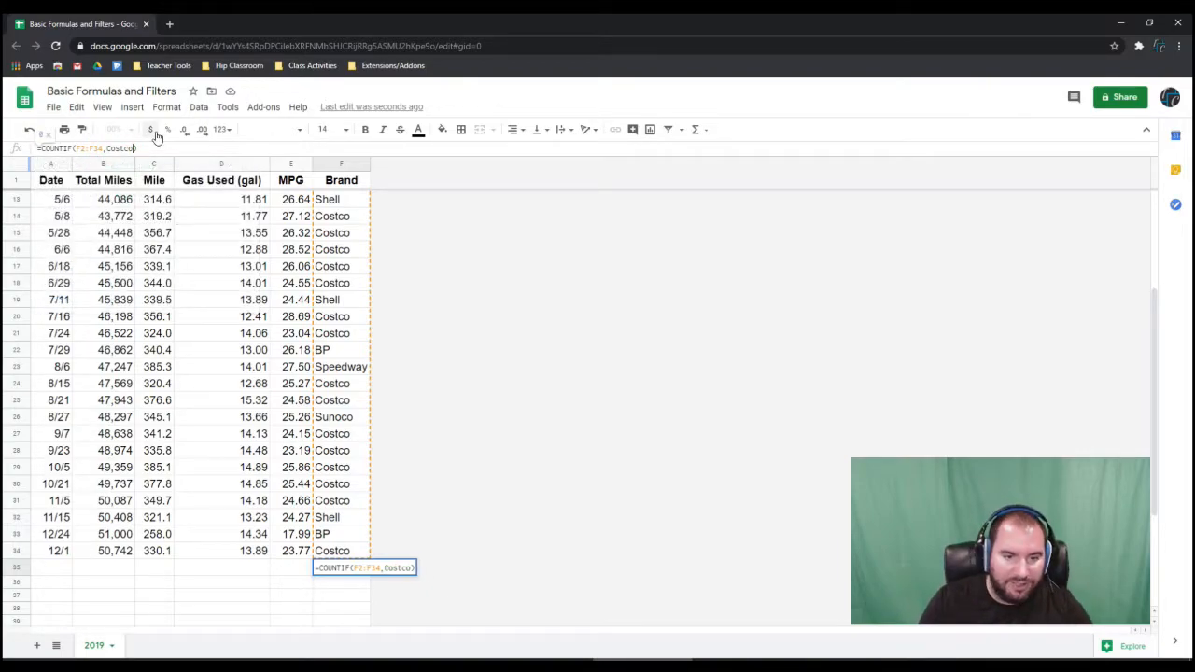
key("Return")
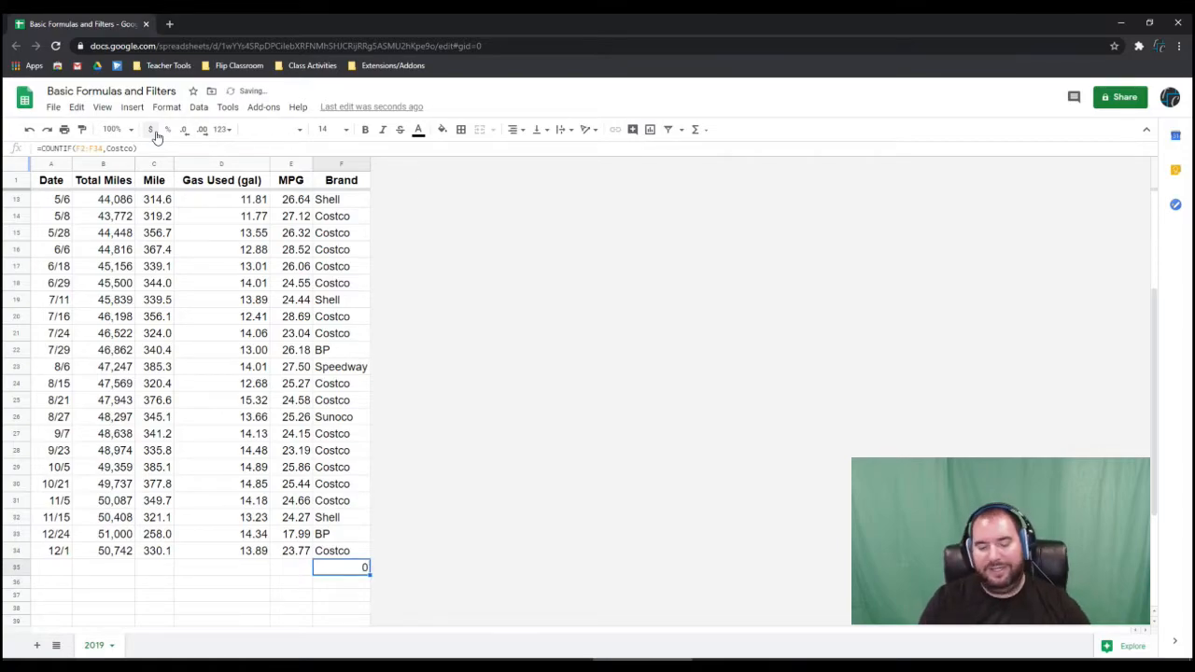
Step: Start replacing the COUNTIF formula in F35 with an AVERAGE formula, discard that edit and clear the cell
key("Return")
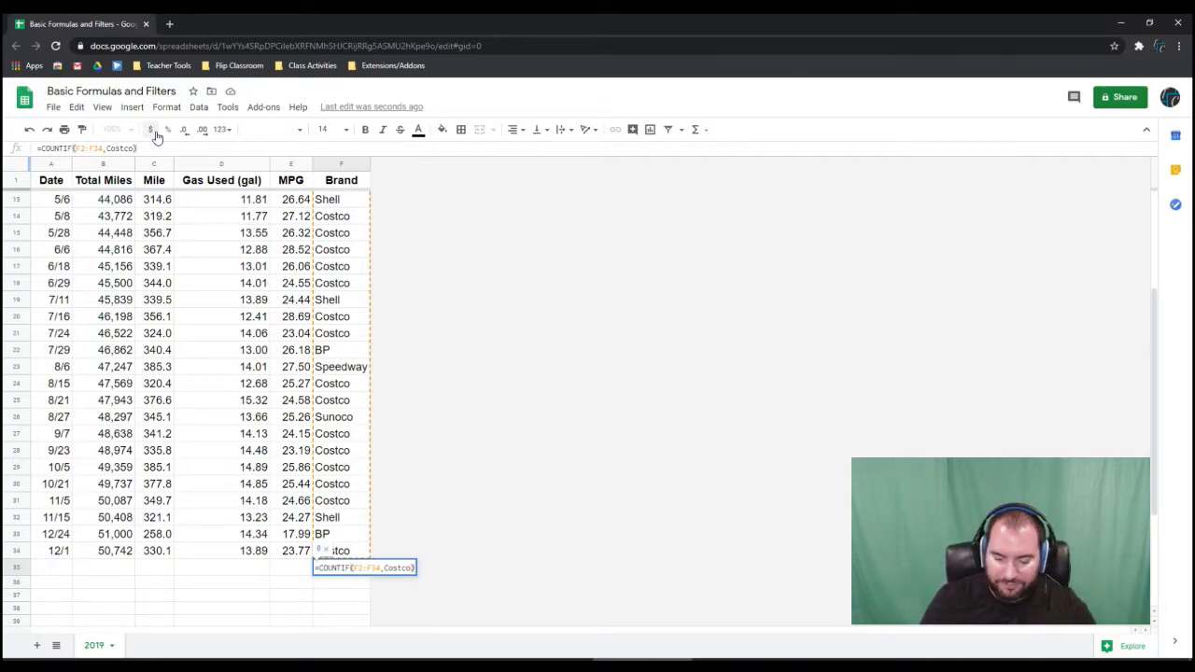
key("ctrl+a")
key("BackSpace")
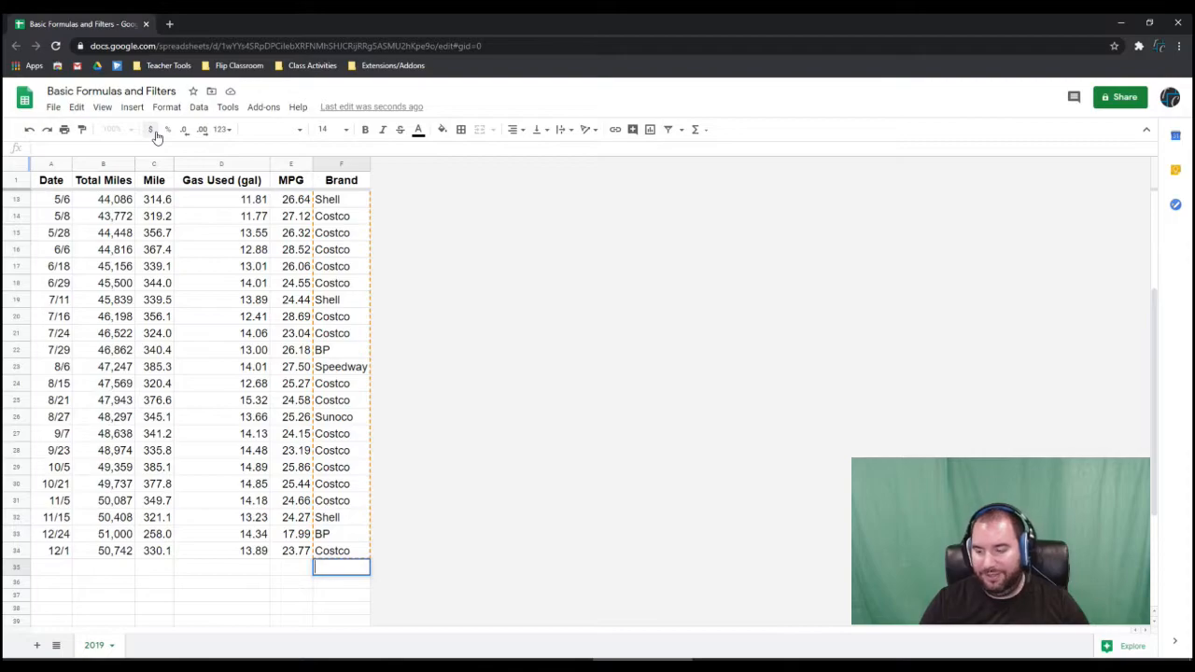
type("=average")
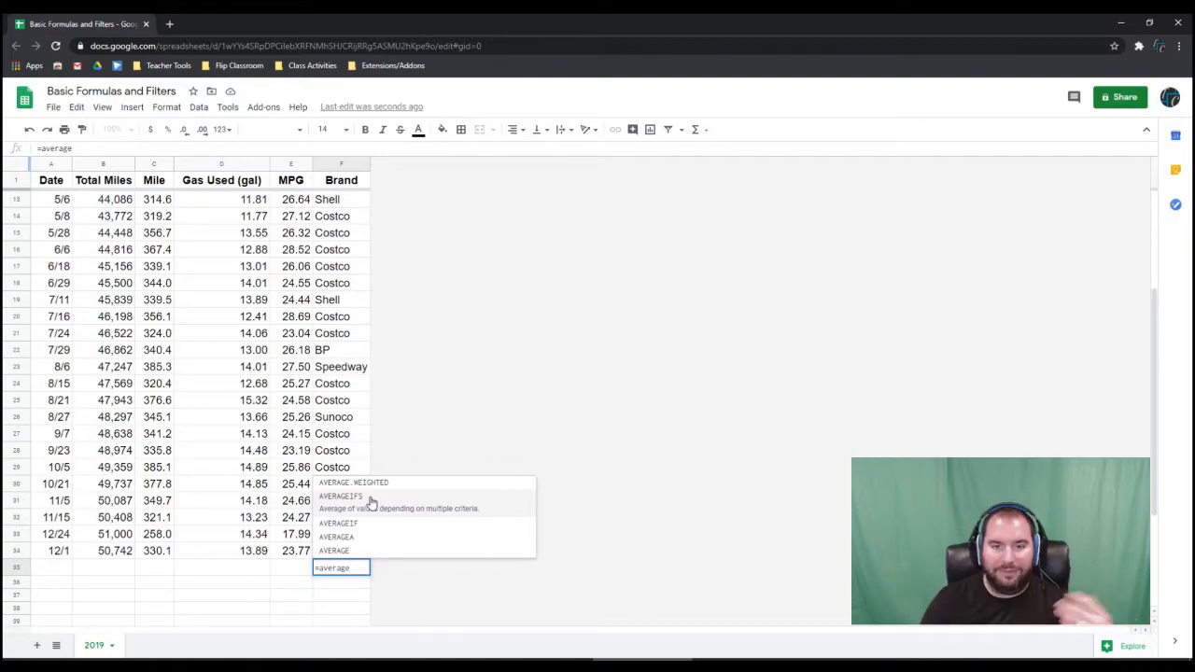
key("Escape")
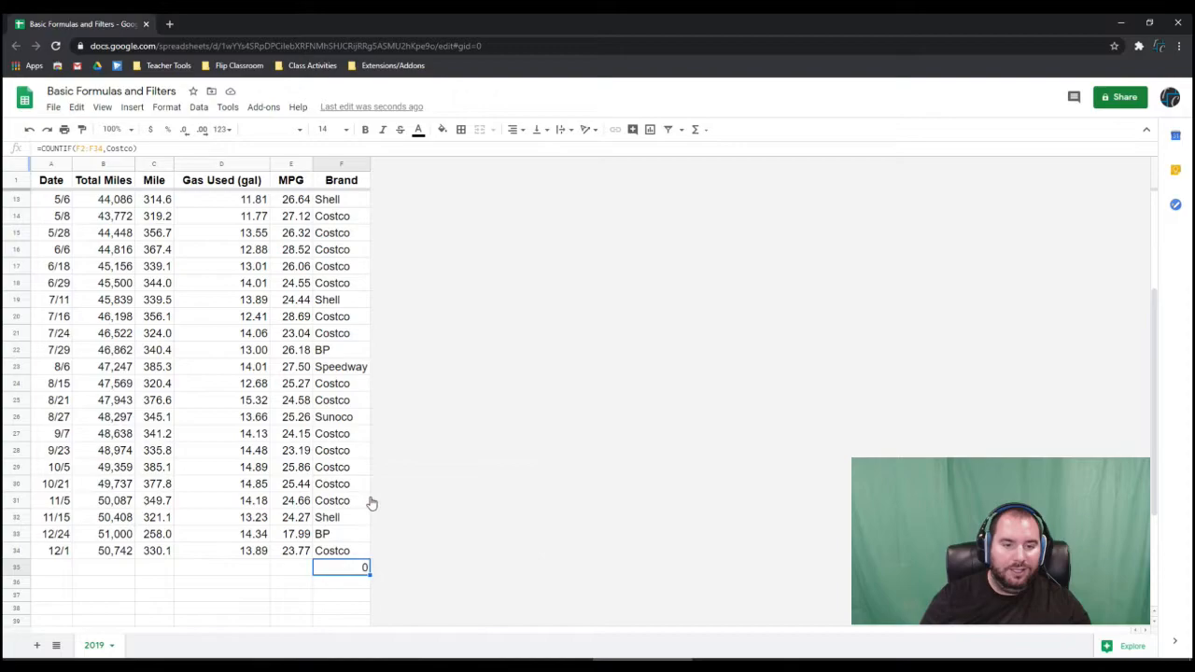
key("Delete")
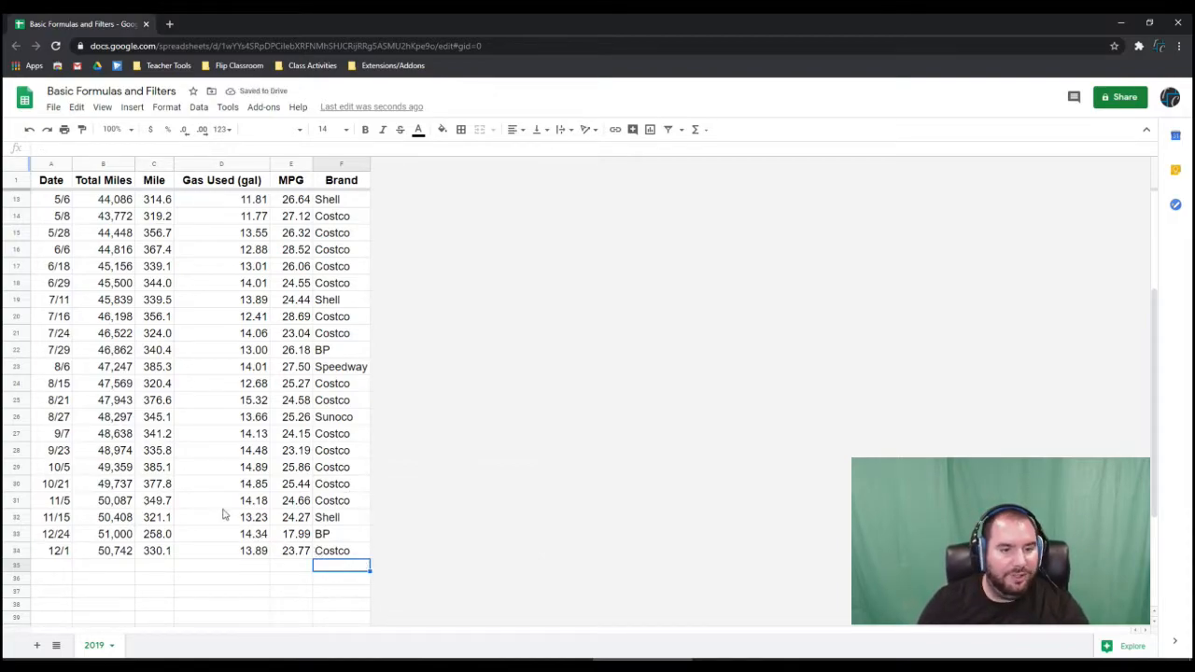
Step: Plot the Gas Used values D2:D34 as a SPARKLINE in cell D35, and clear that cell again
left_click(156, 566)
left_click(224, 567)
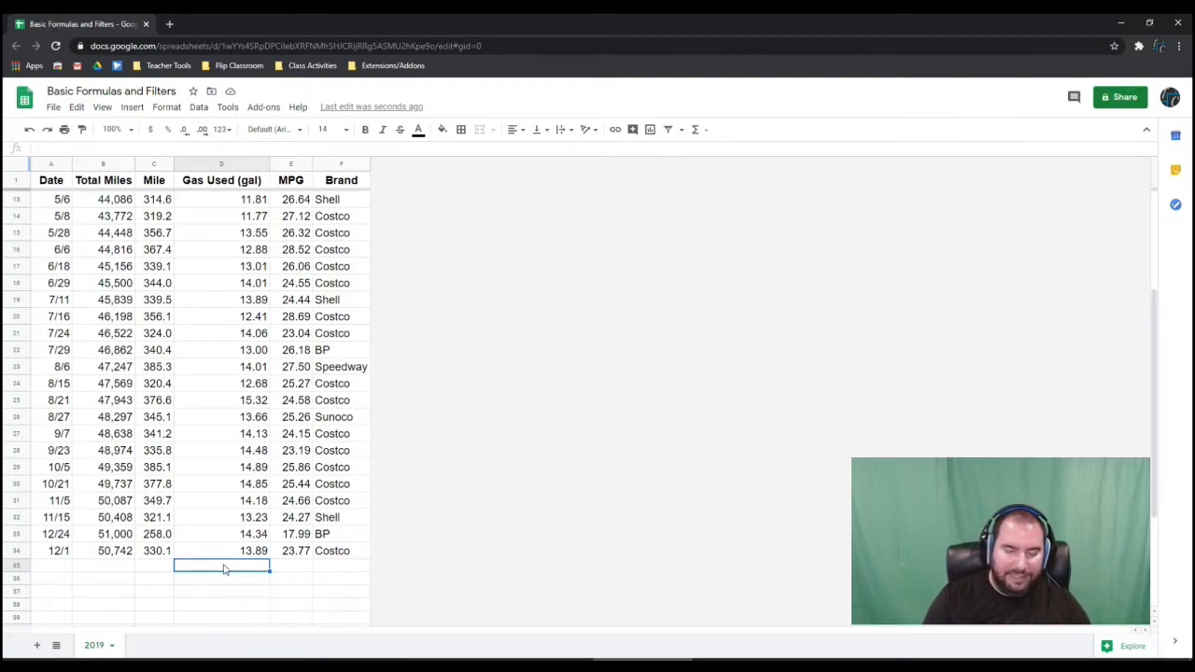
type("=sparkline")
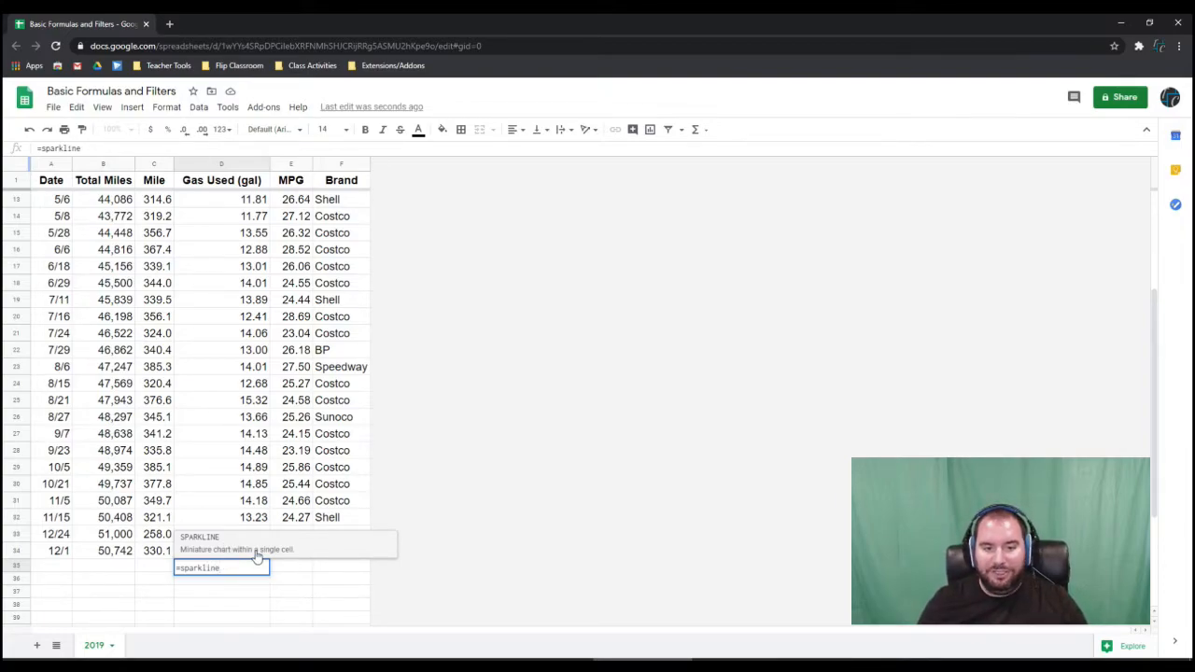
left_click(257, 555)
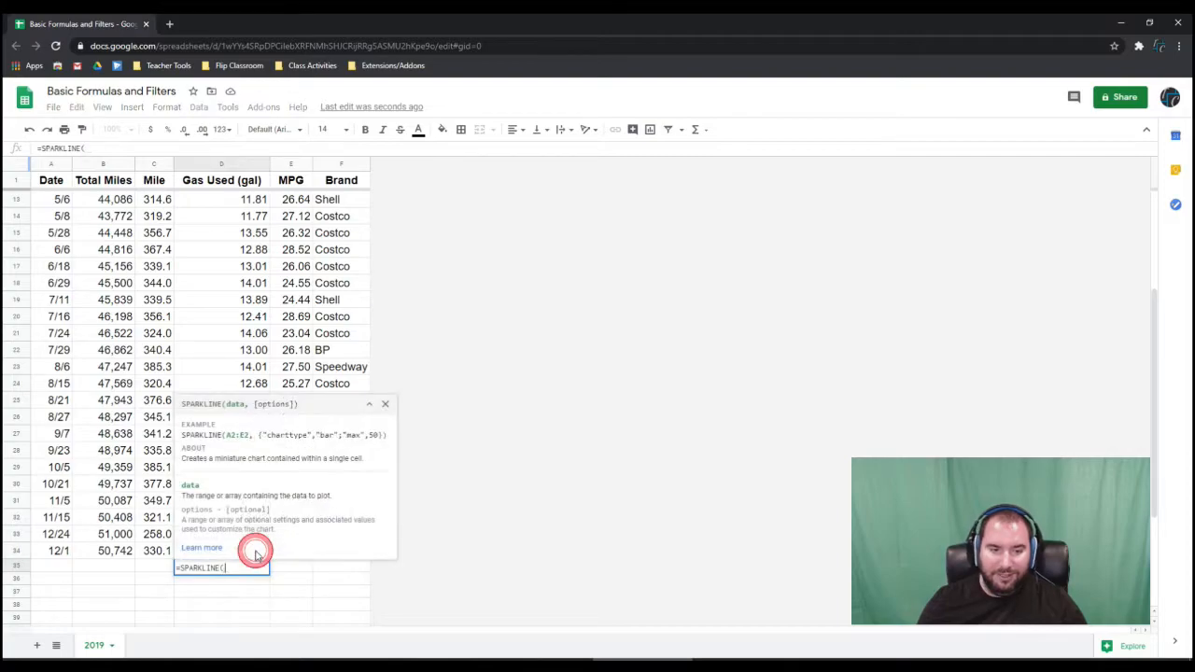
scroll(224, 217, "up", 2)
scroll(223, 218, "up", 2)
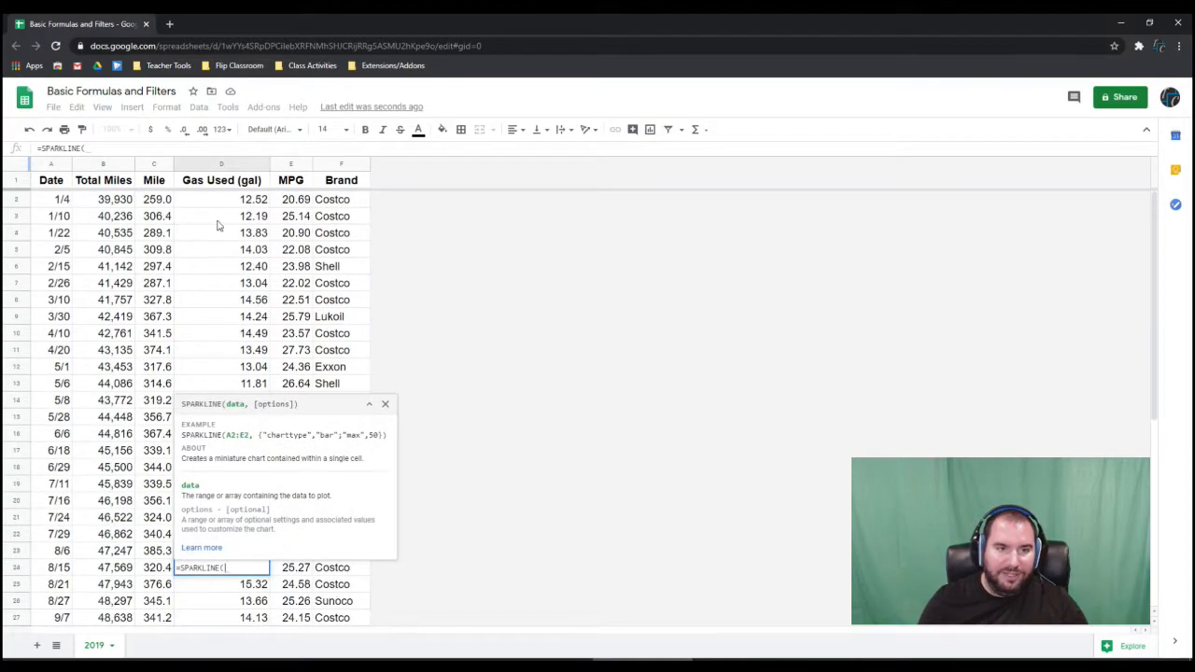
left_click_drag(219, 198, 222, 450)
scroll(194, 443, "down", 3)
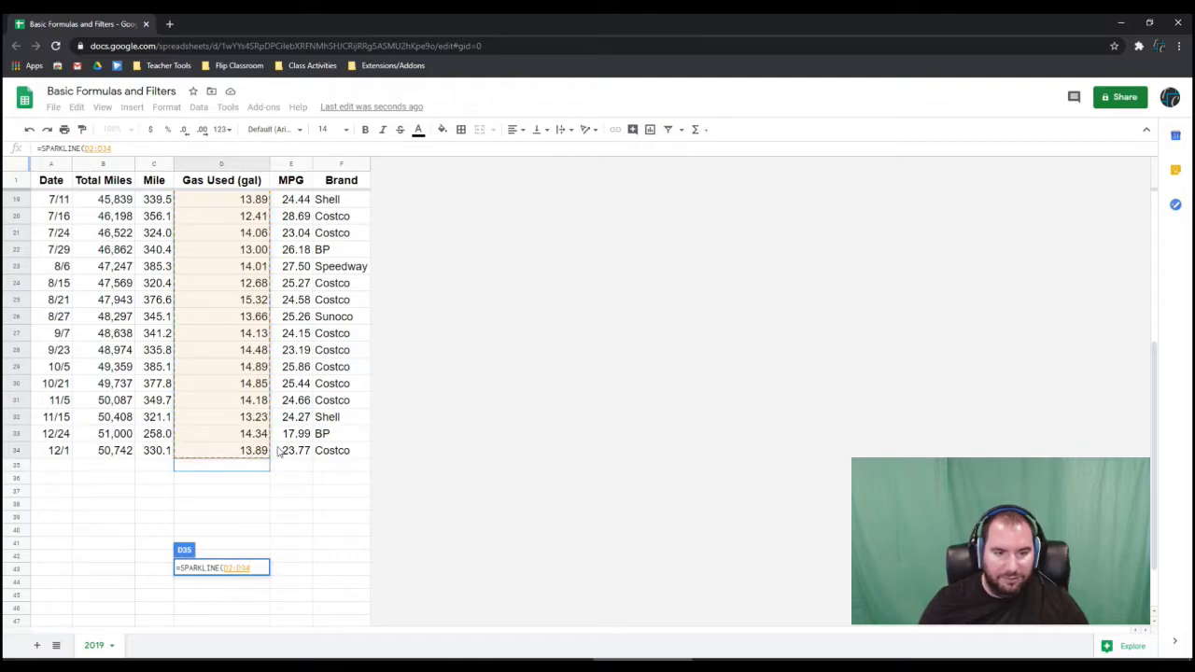
key("Return")
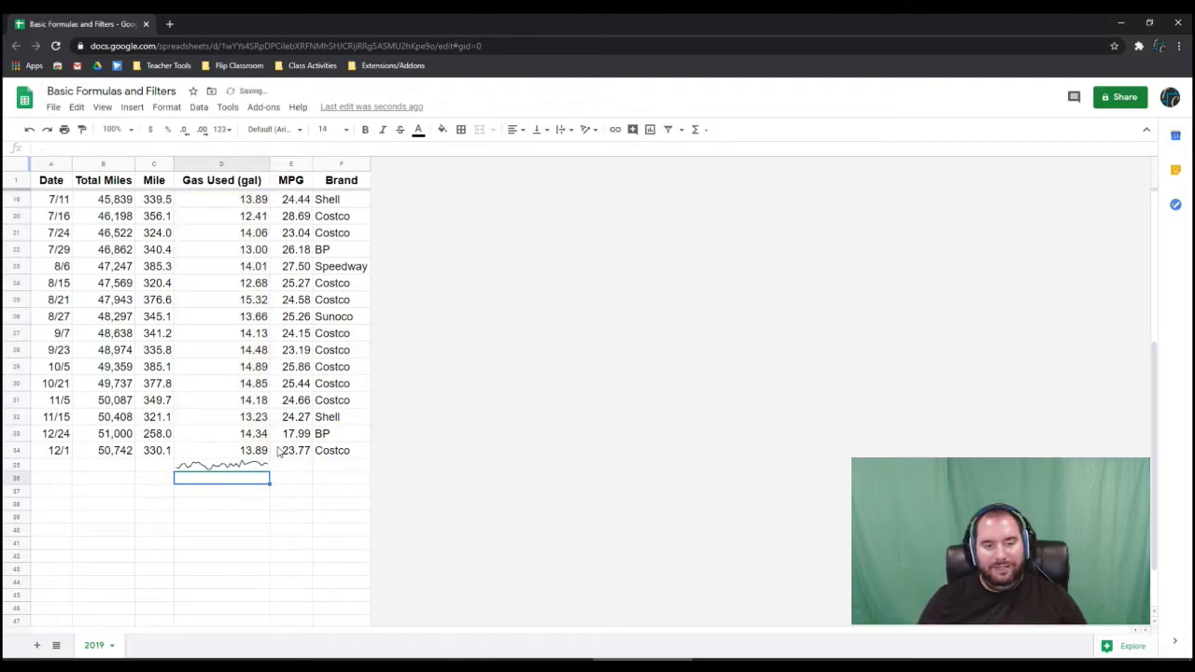
left_click(236, 469)
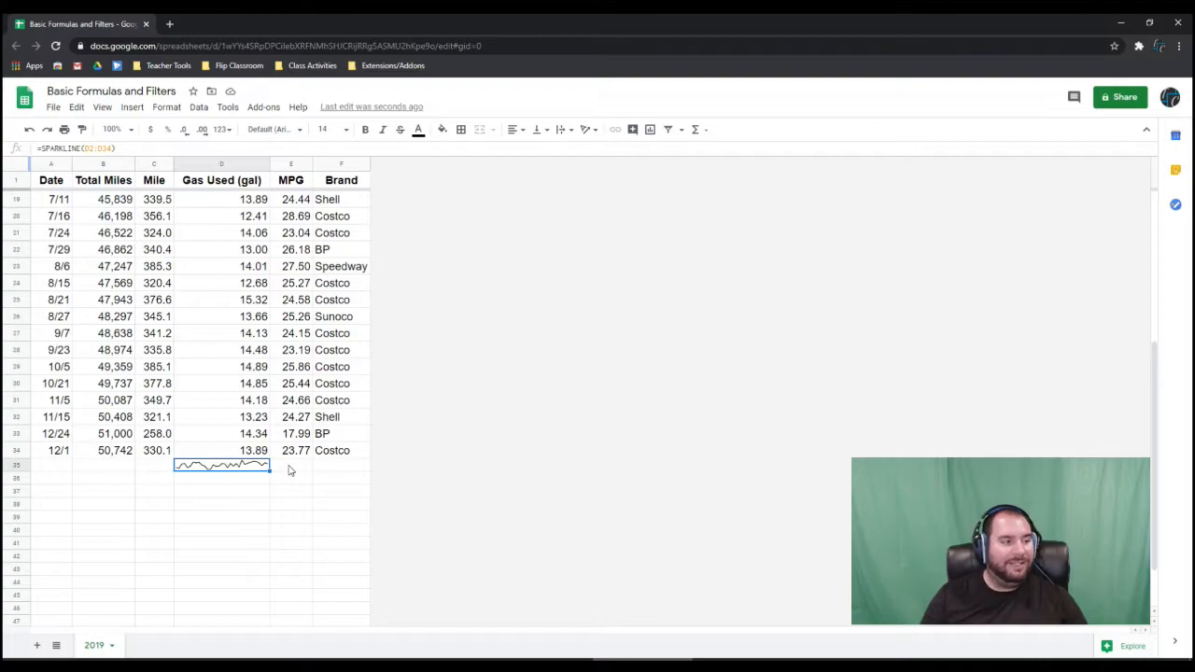
key("Delete")
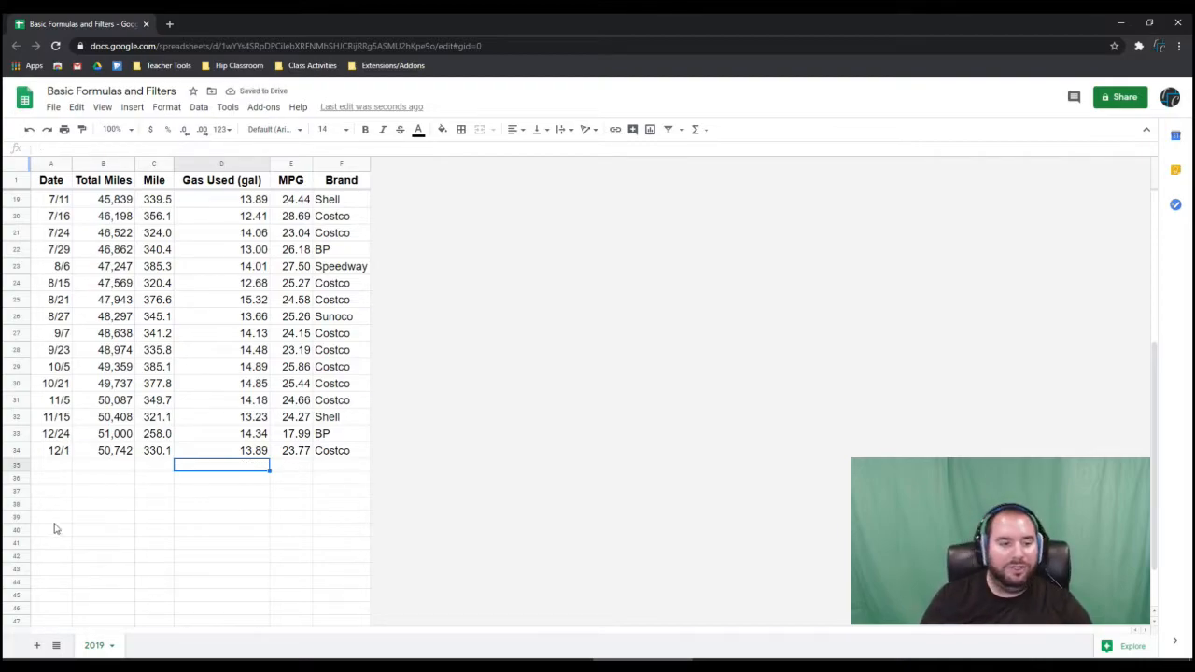
Step: Add a new sheet to the spreadsheet and enter three sample full names in cells A1 to A3
left_click(37, 648)
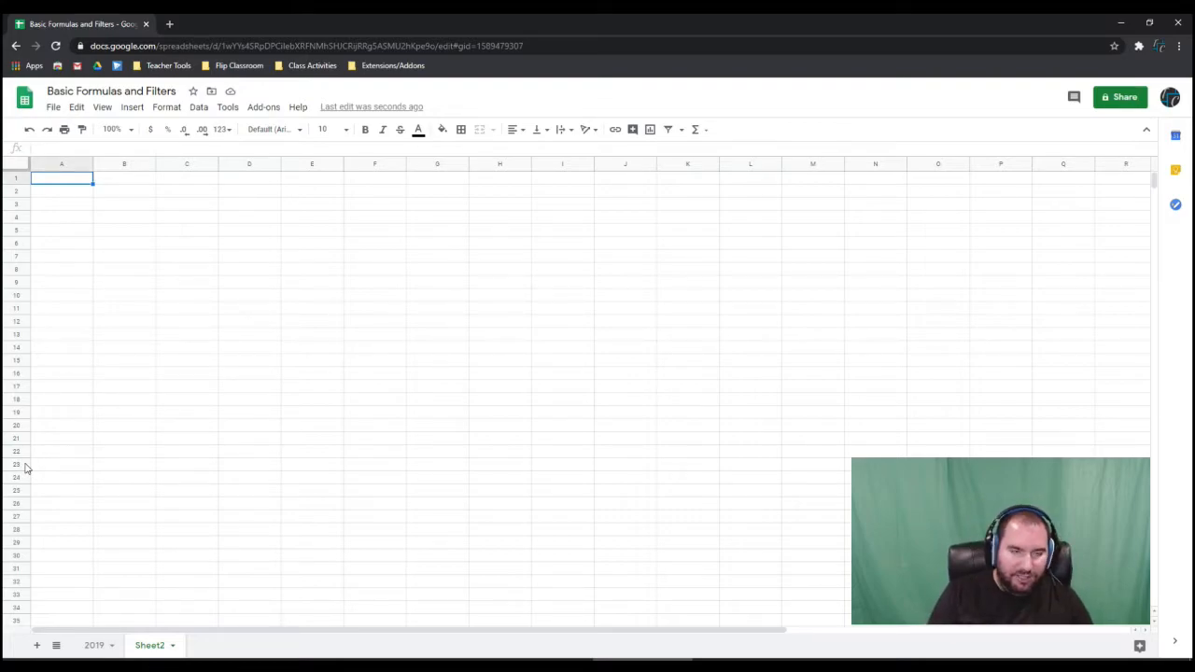
type("James ")
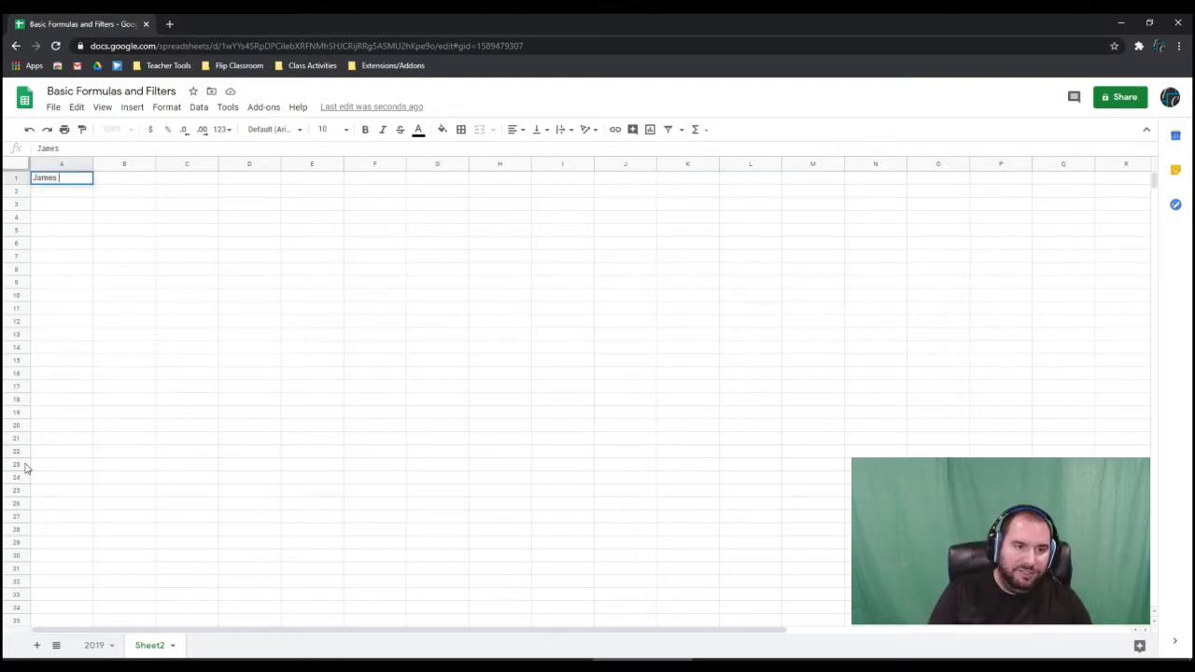
type("Jones")
key("Return")
type("Chris Cross")
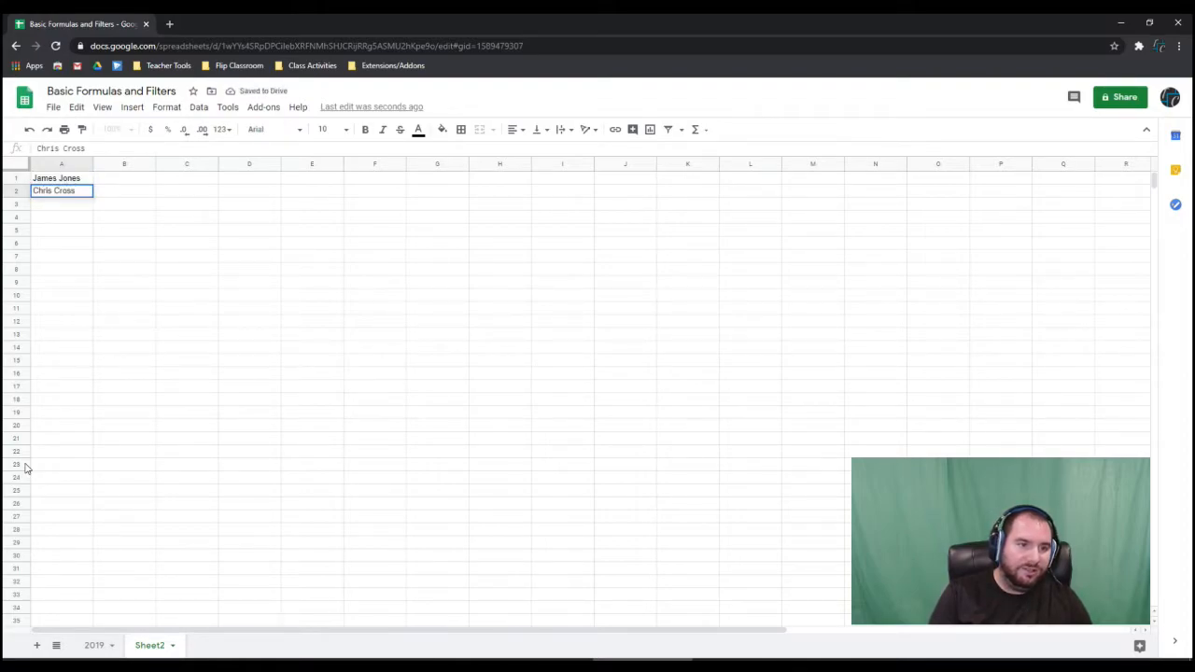
key("Return")
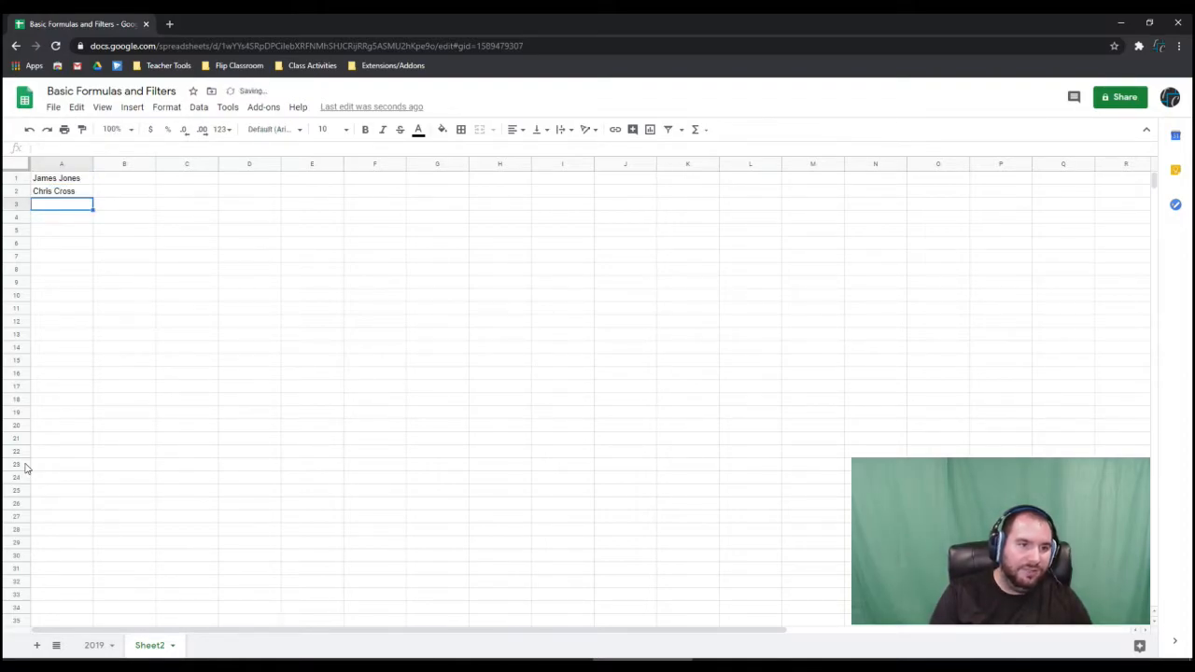
type("Eric C")
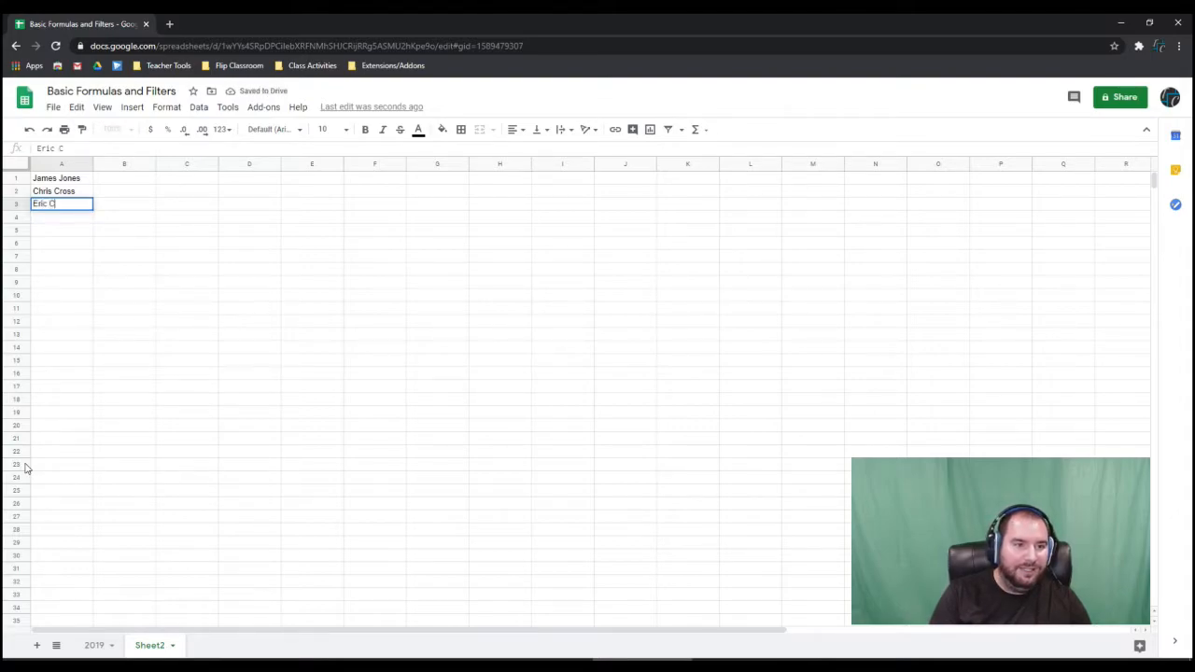
type("hurcs")
key("Return")
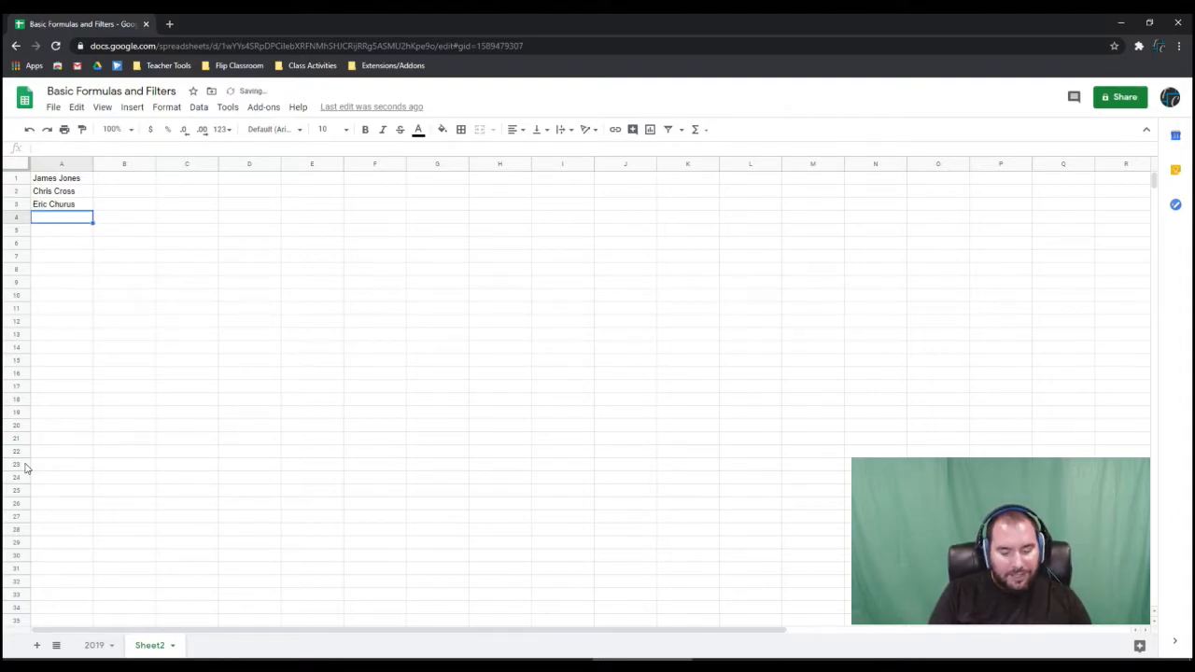
Step: Enter two more sample full names in cells A4 and A5
type("Janet")
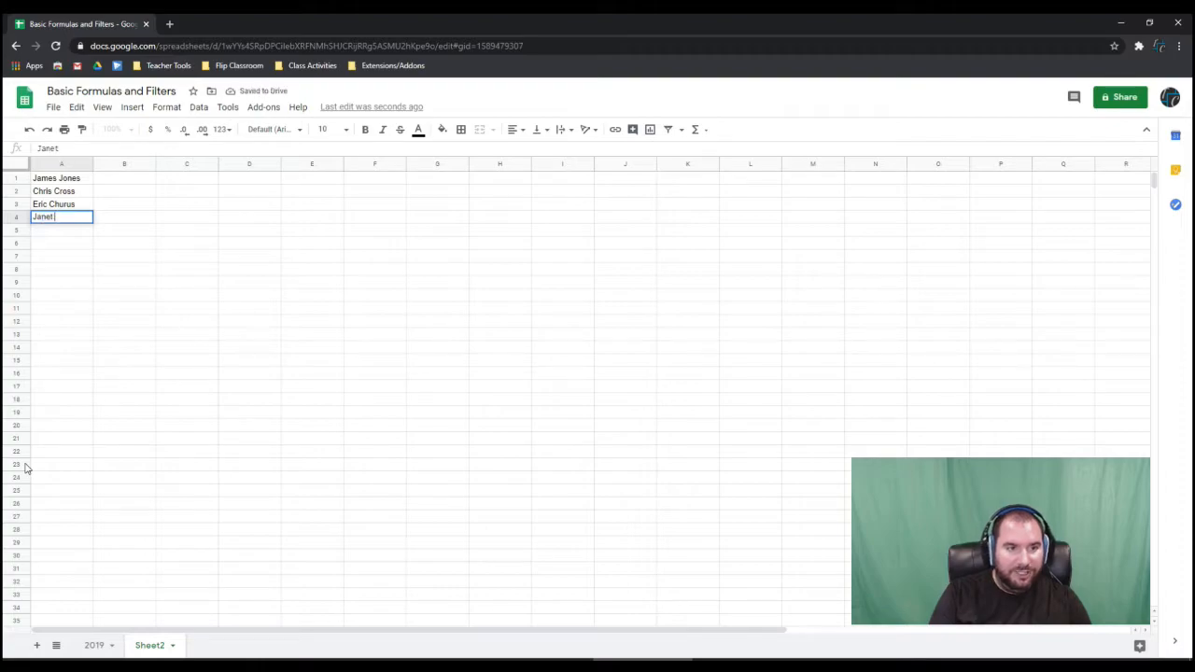
type(" Smith")
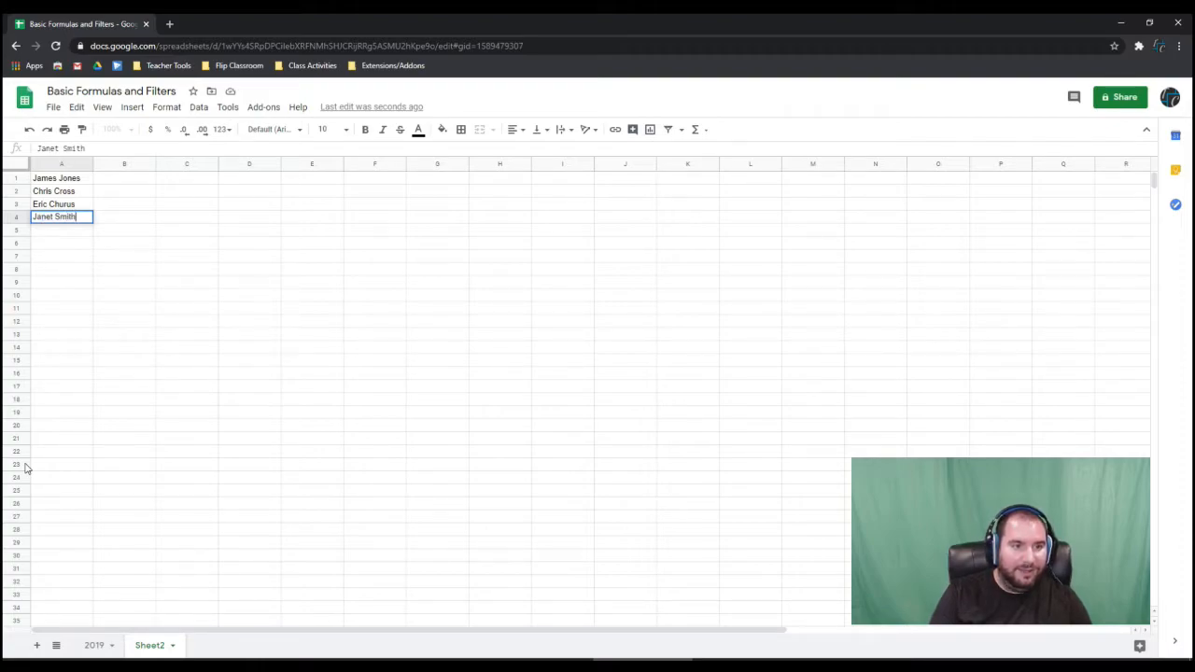
key("Return")
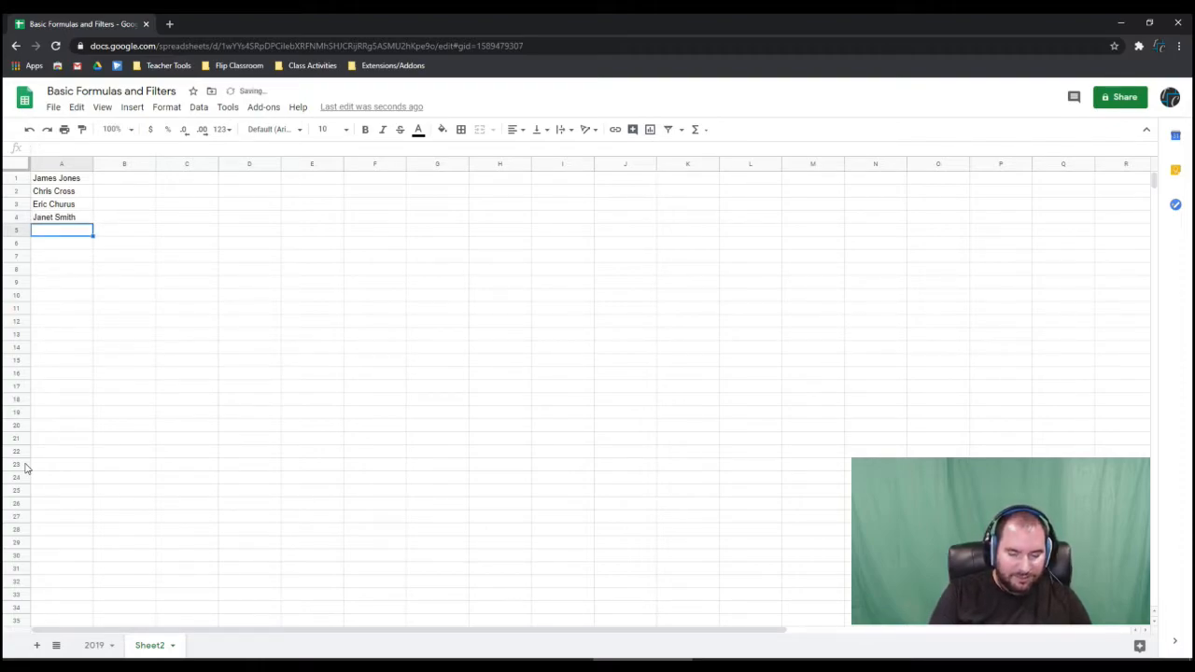
type("Zach")
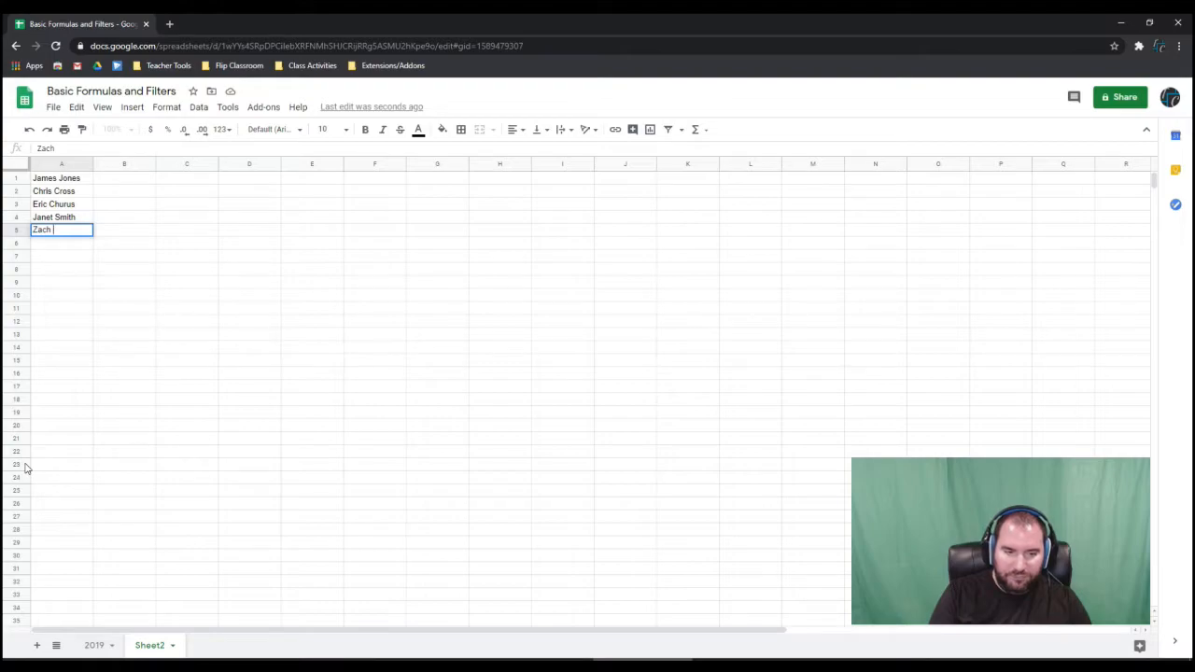
type(" Schneider")
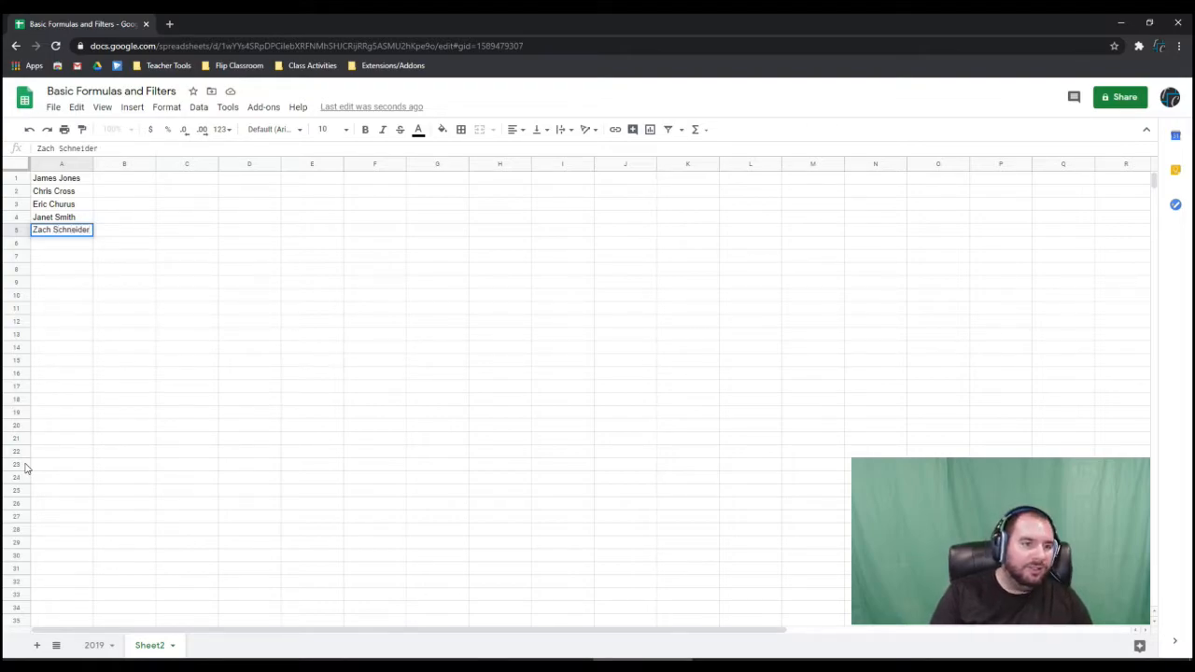
key("Return")
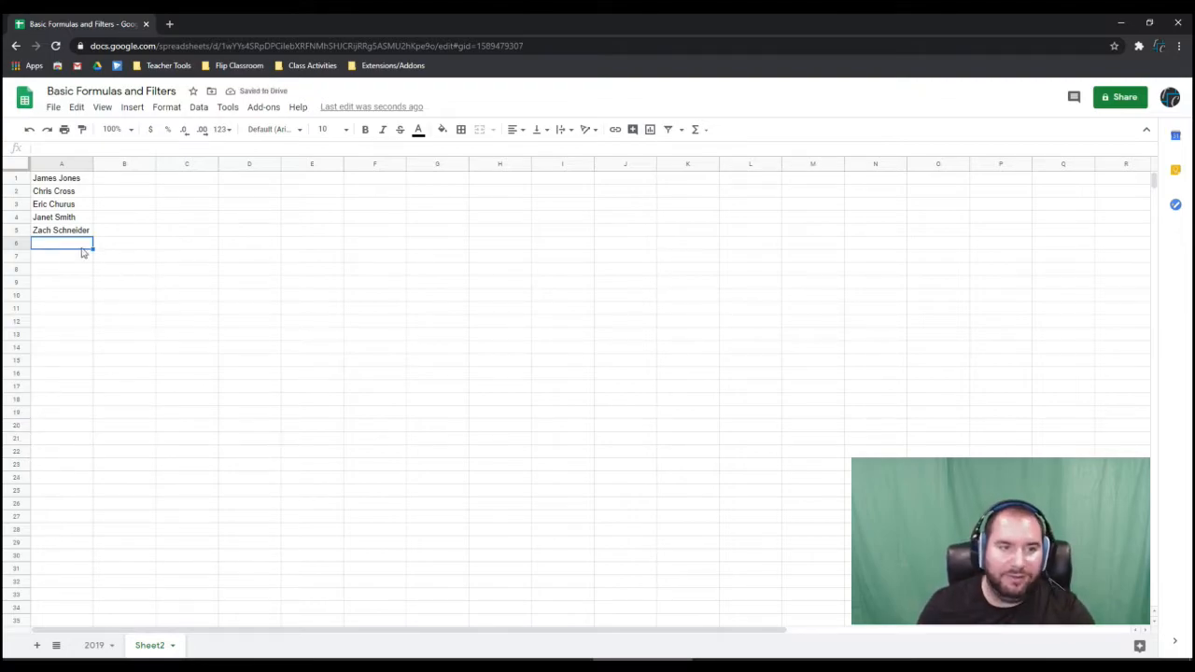
Step: Set the font size of the whole sheet to 14 and widen column A to fit the full names
left_click(15, 164)
left_click(322, 129)
type("14")
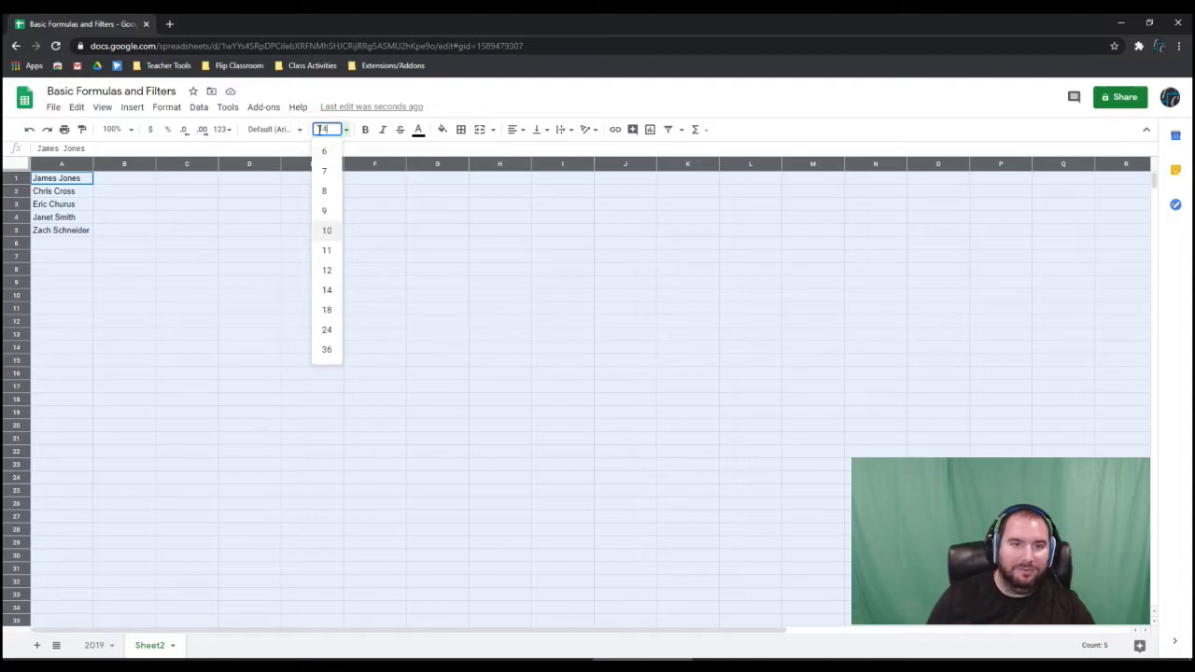
key("Return")
left_click_drag(91, 164, 113, 163)
left_click(200, 220)
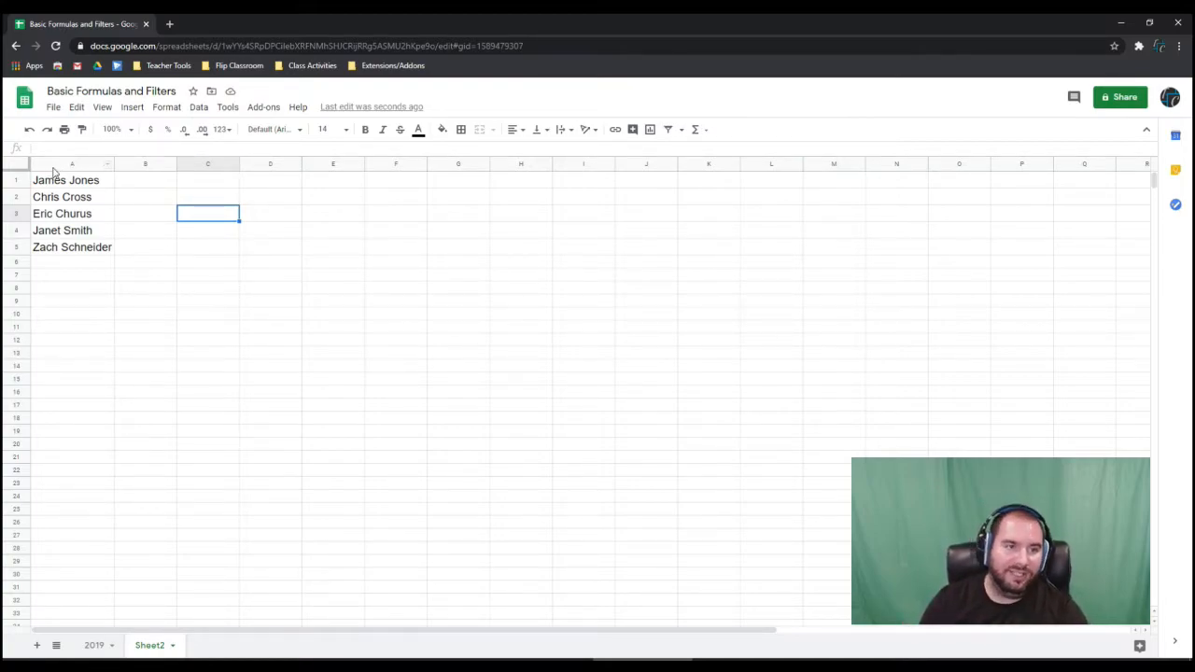
Step: Split the full names in column A into separate columns, using Space as the separator
left_click(57, 164)
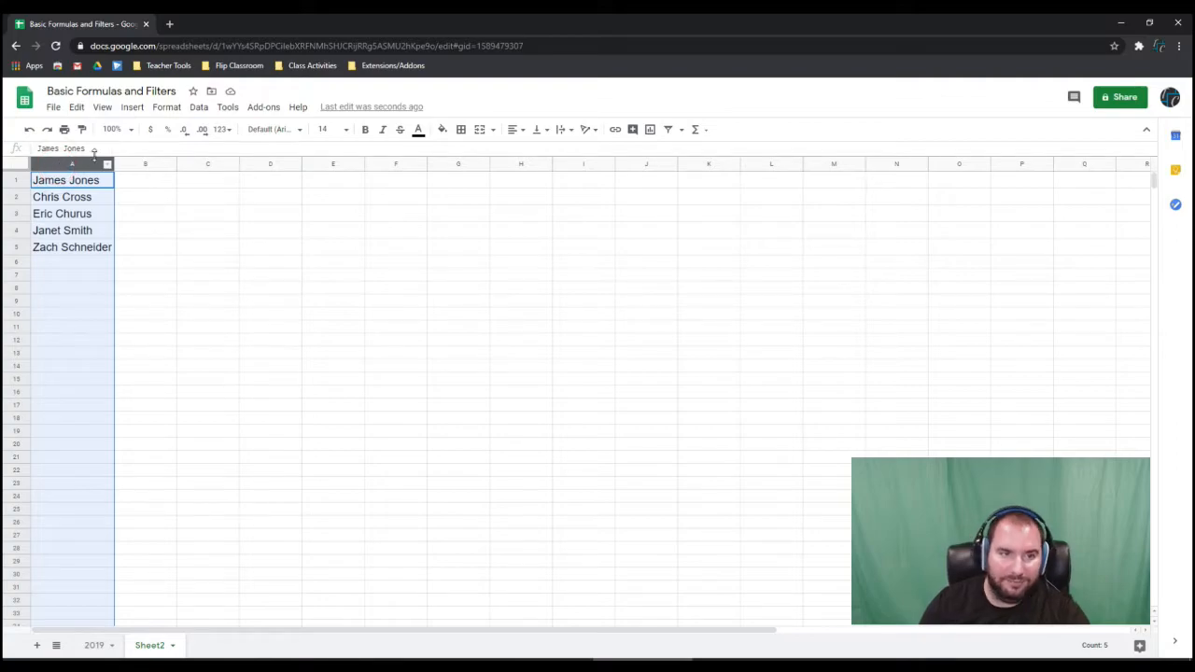
left_click(197, 108)
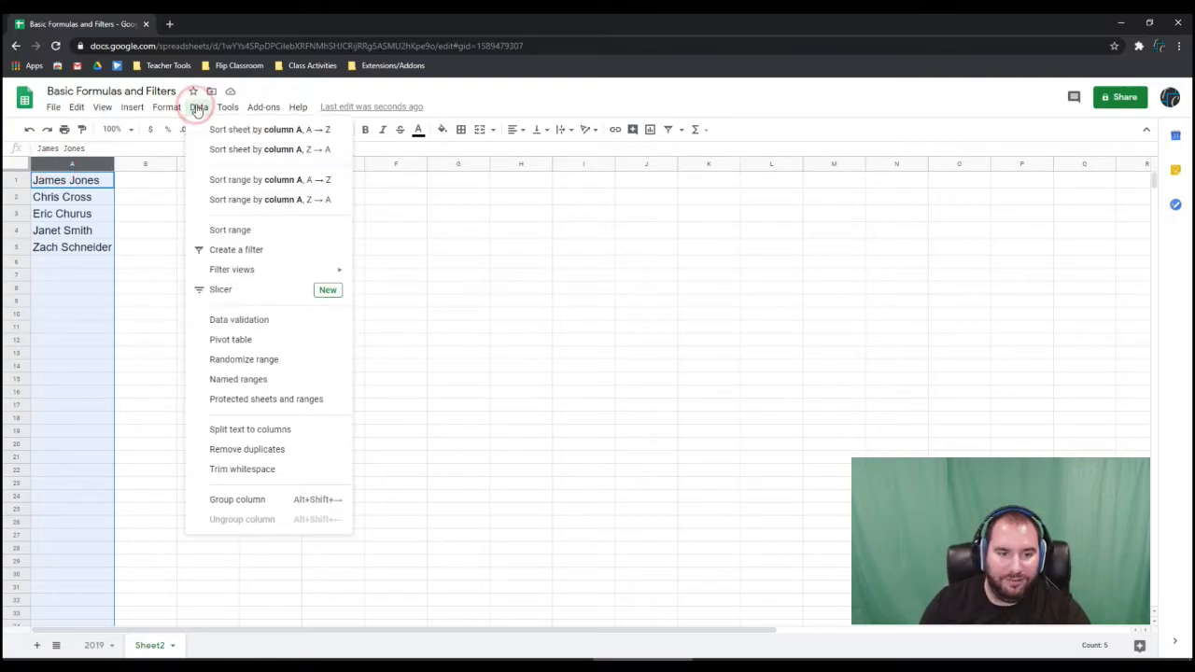
left_click(298, 431)
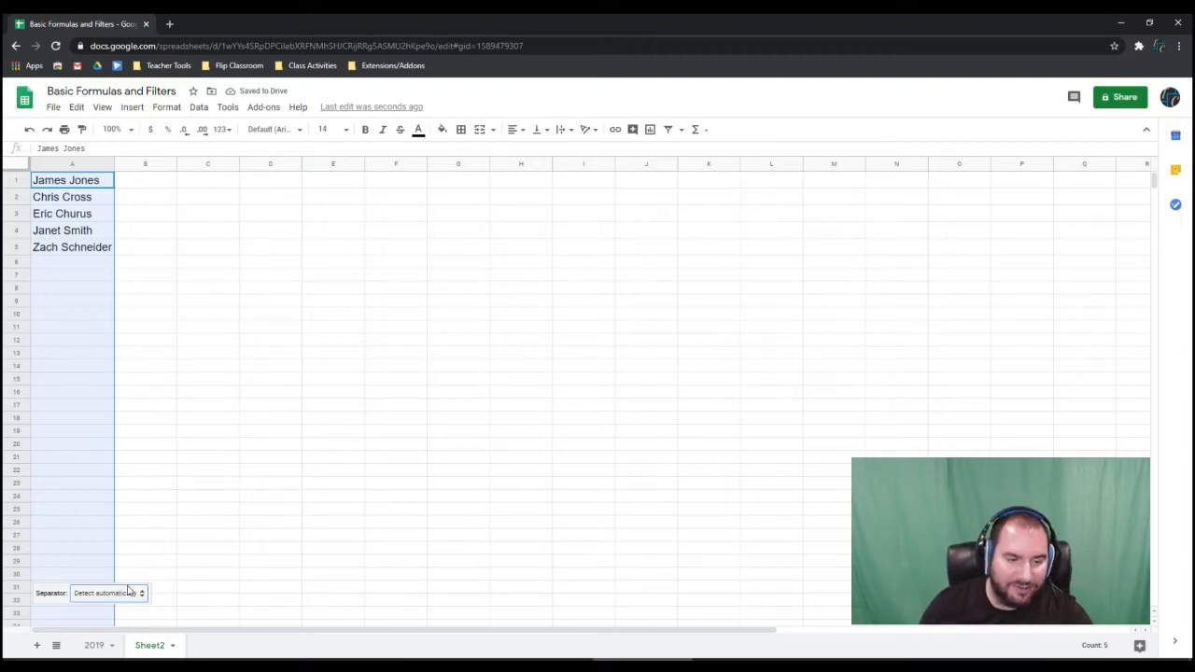
left_click(117, 595)
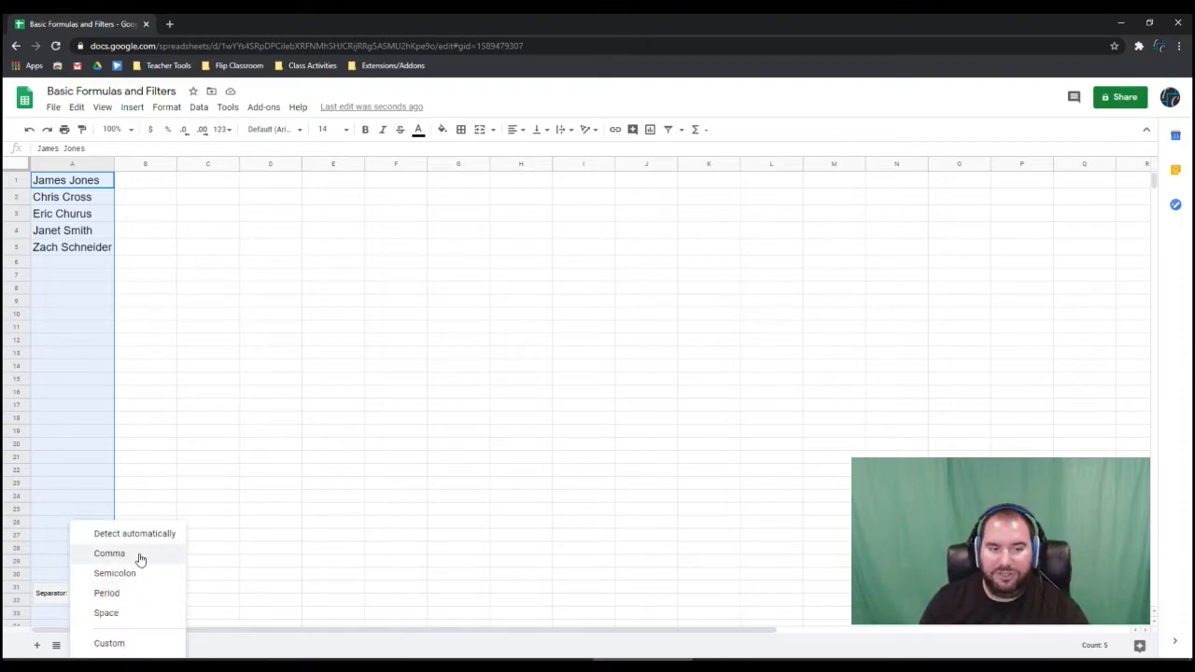
left_click(149, 614)
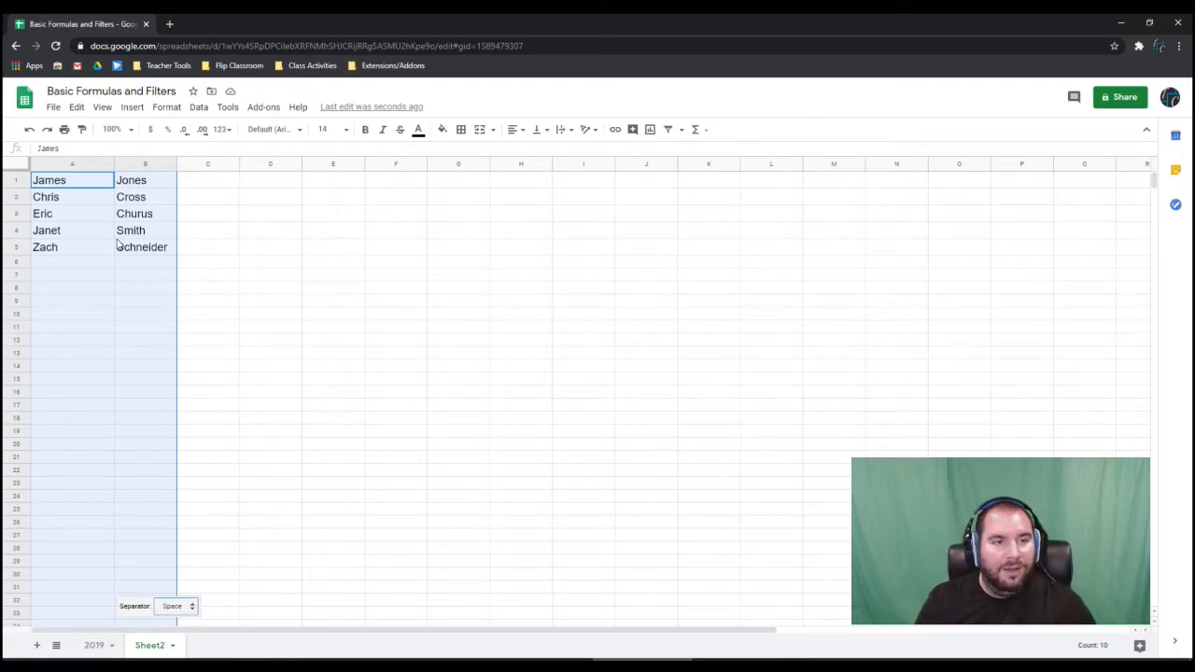
left_click(150, 288)
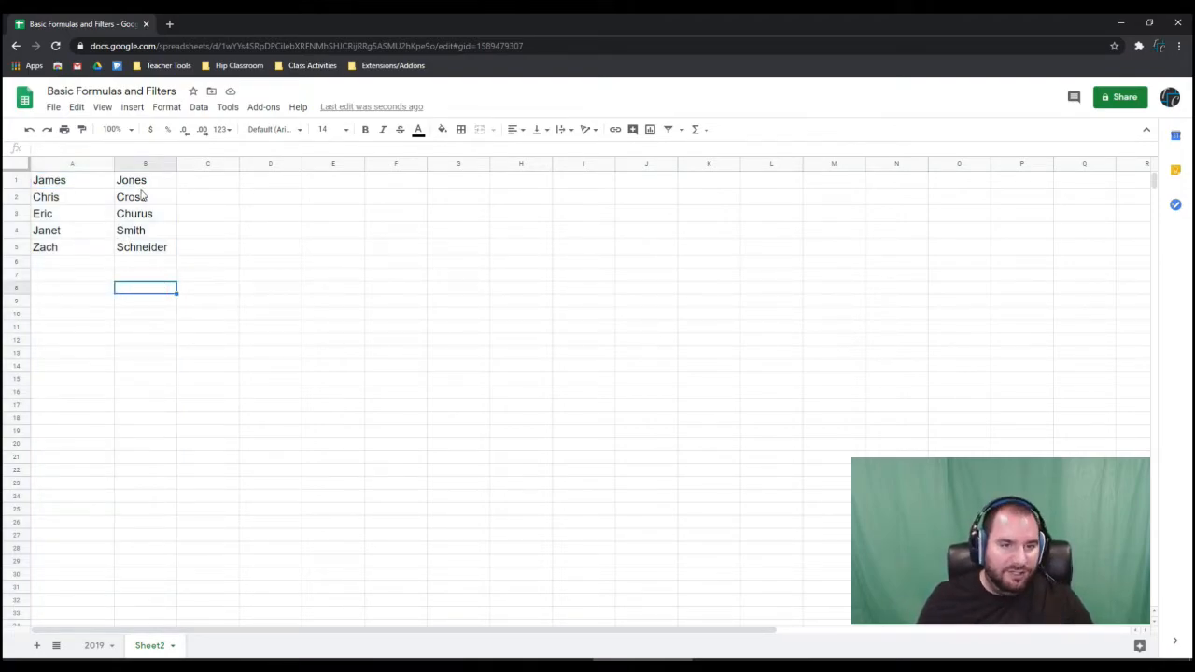
left_click(667, 128)
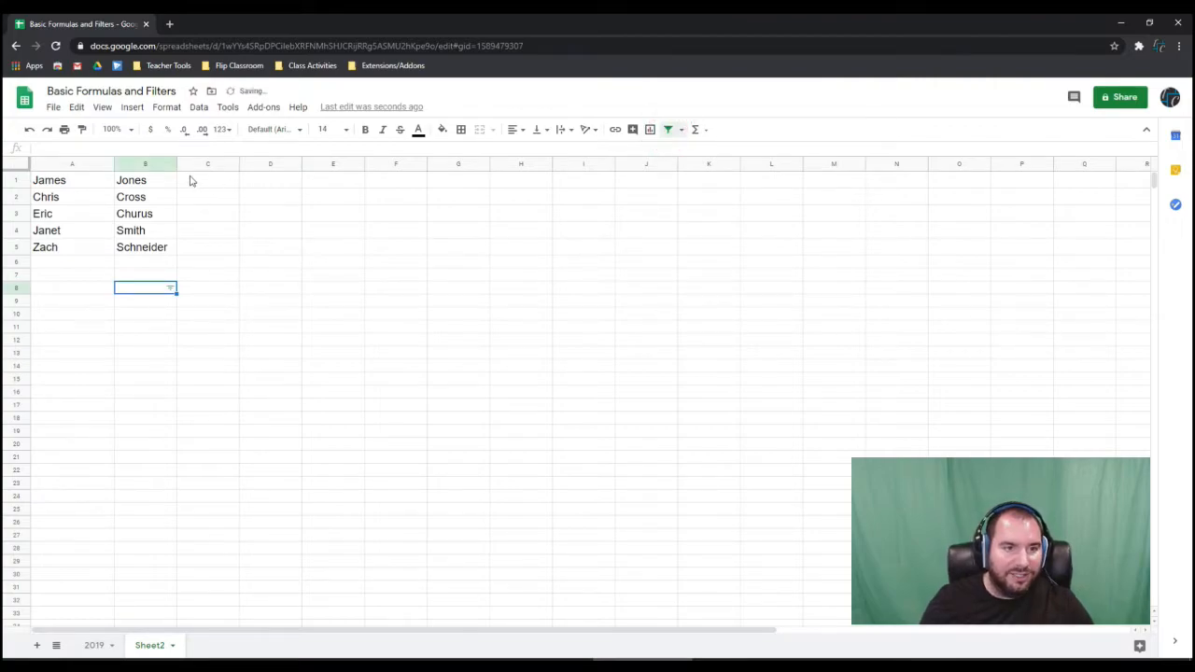
left_click(668, 131)
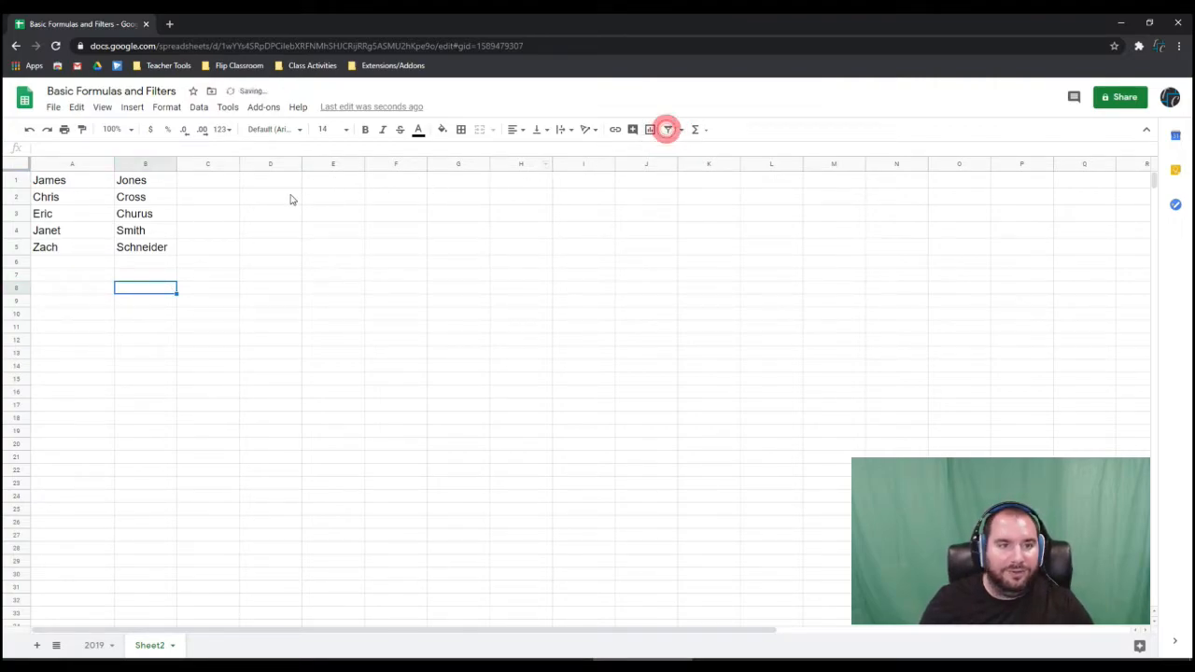
Step: Sort the sheet A to Z by the last names in column B and move that column in front of the first names
left_click(171, 166)
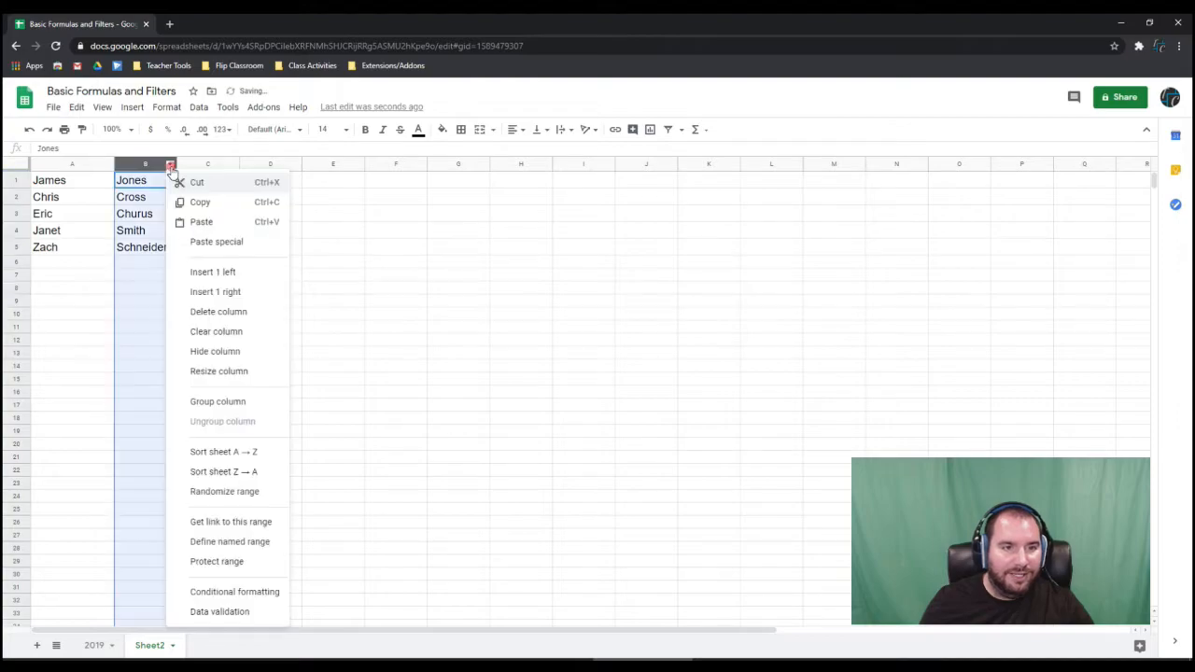
left_click(256, 455)
left_click(257, 279)
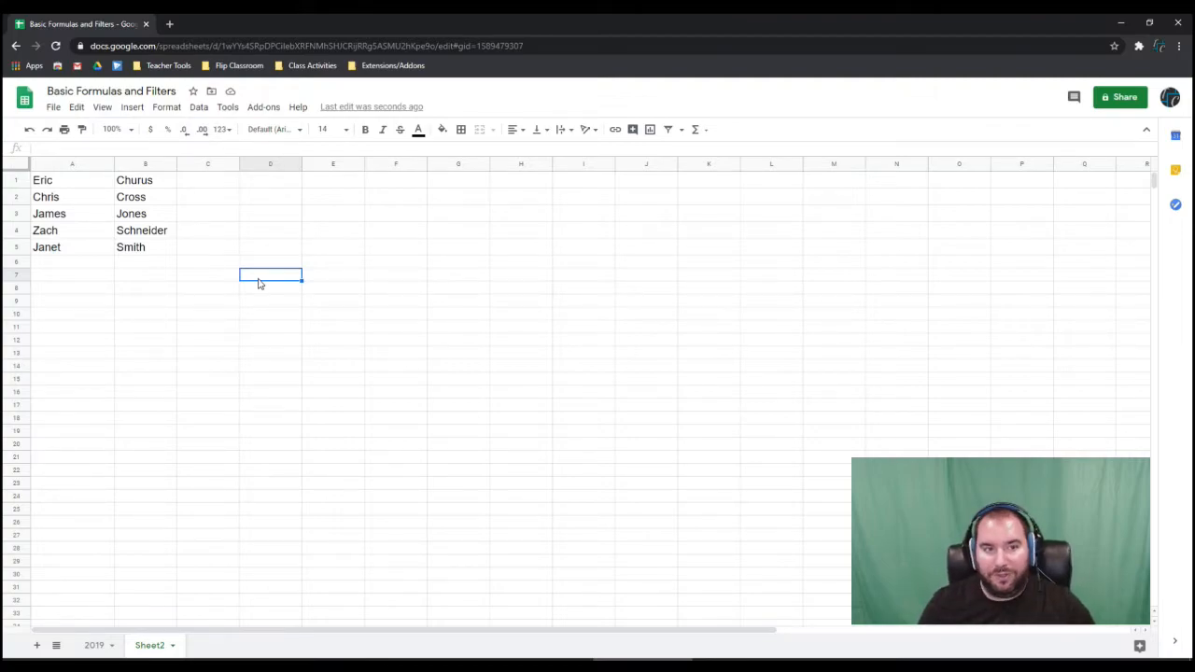
left_click(142, 165)
left_click_drag(140, 165, 79, 162)
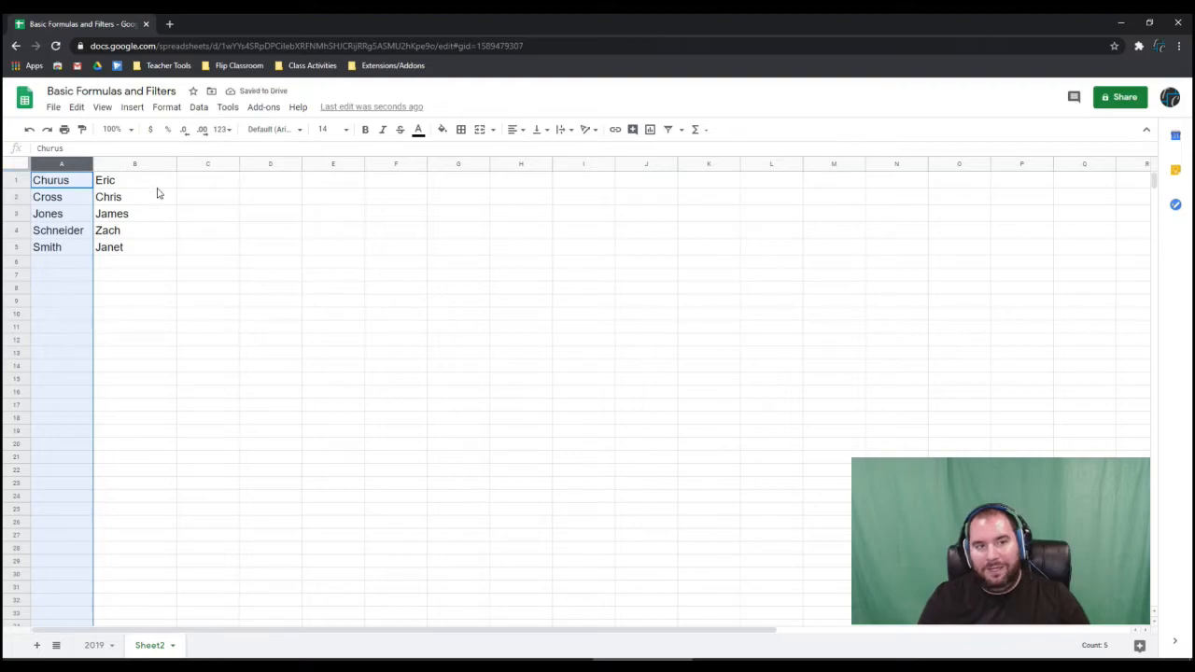
Step: Join the last name in A1 and the first name in B1 in cell C1 with the formula =CONCATENATE(A1,B1)
left_click(194, 180)
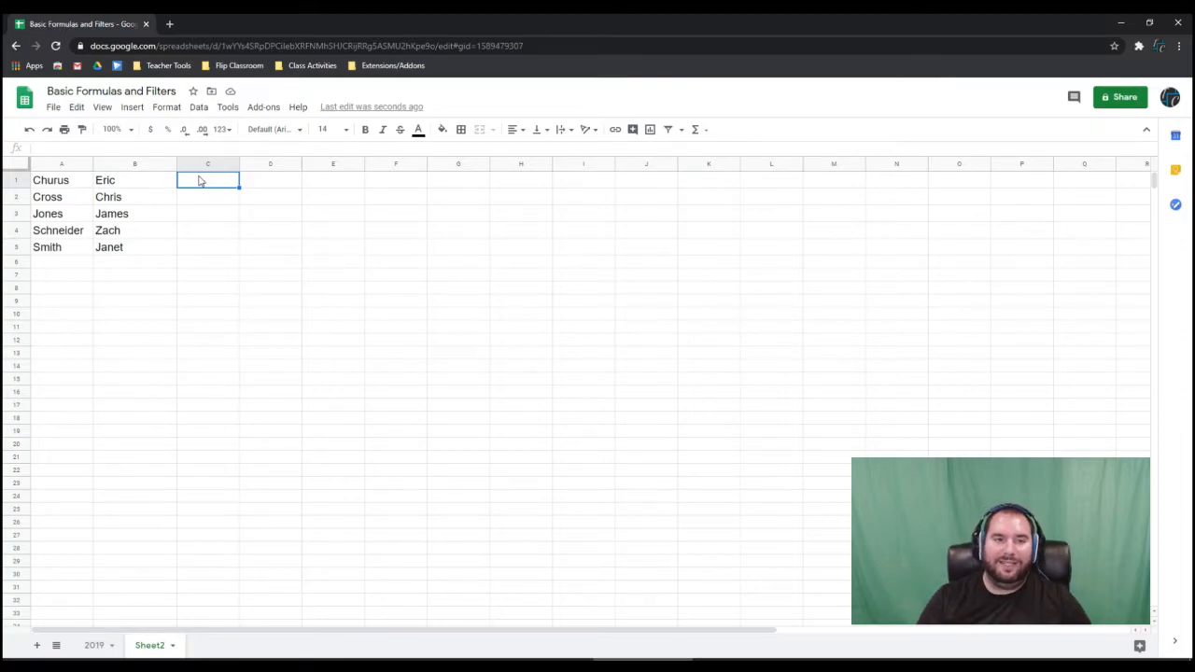
type("=conc")
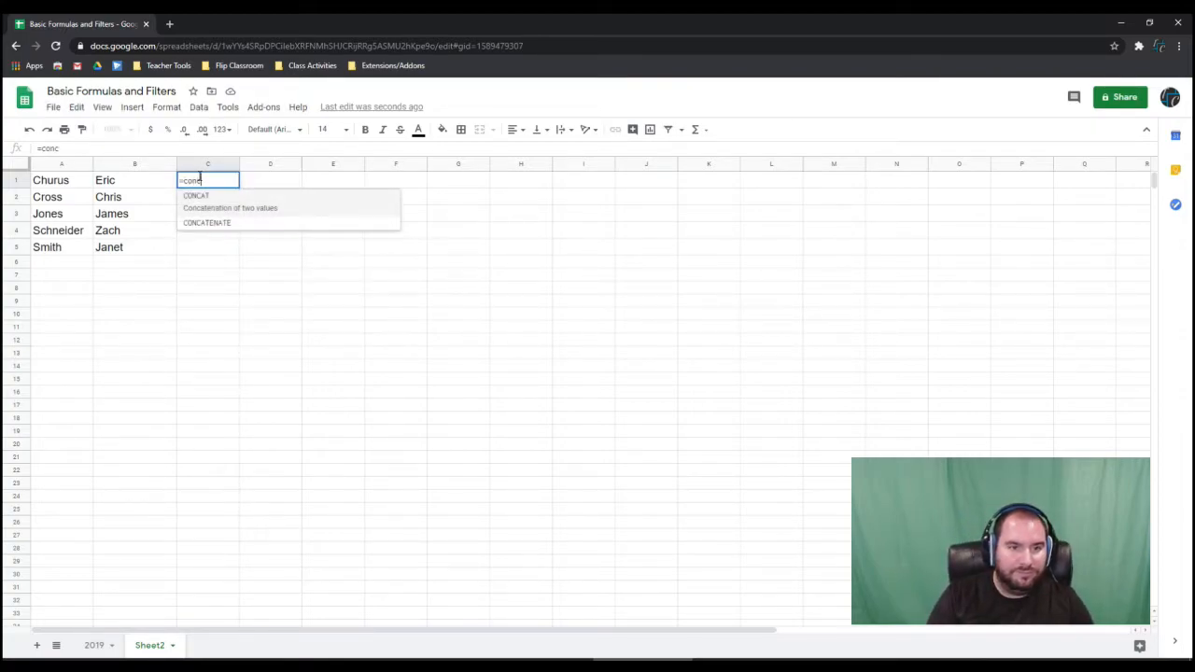
left_click(203, 222)
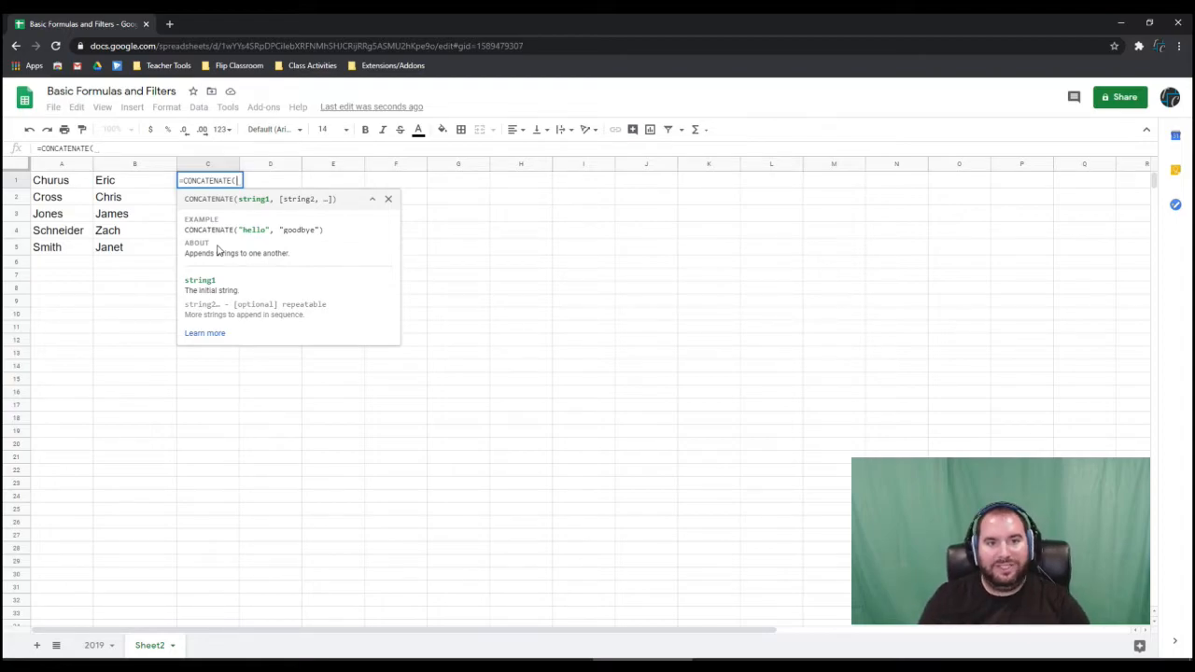
left_click(70, 183)
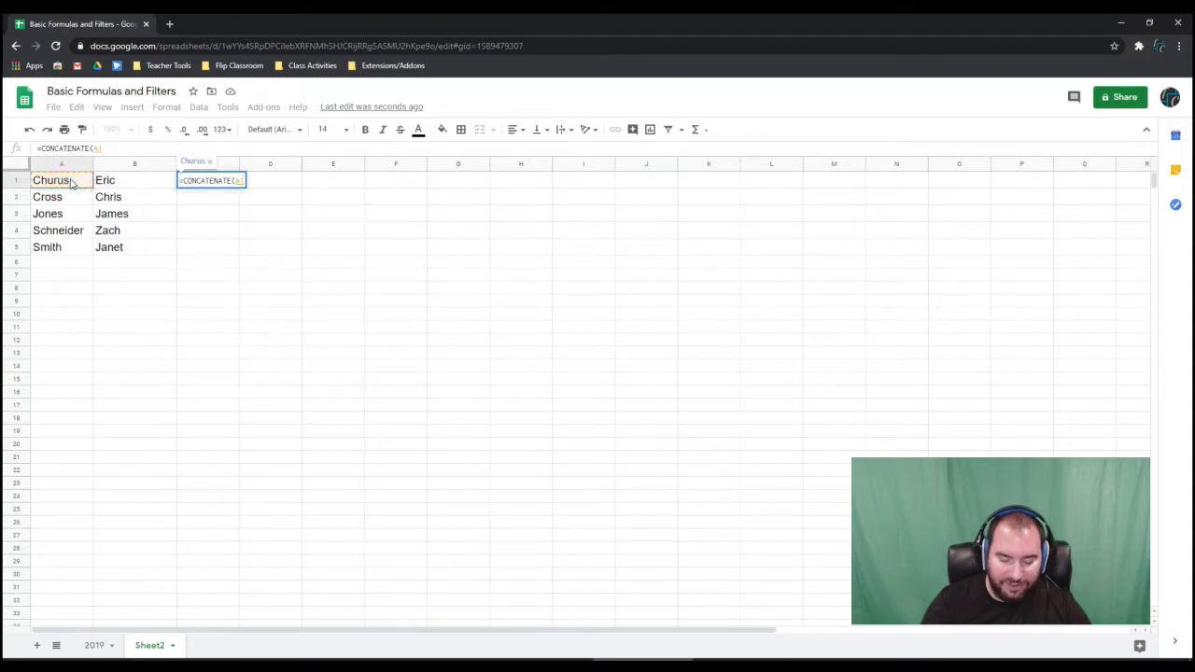
type(",")
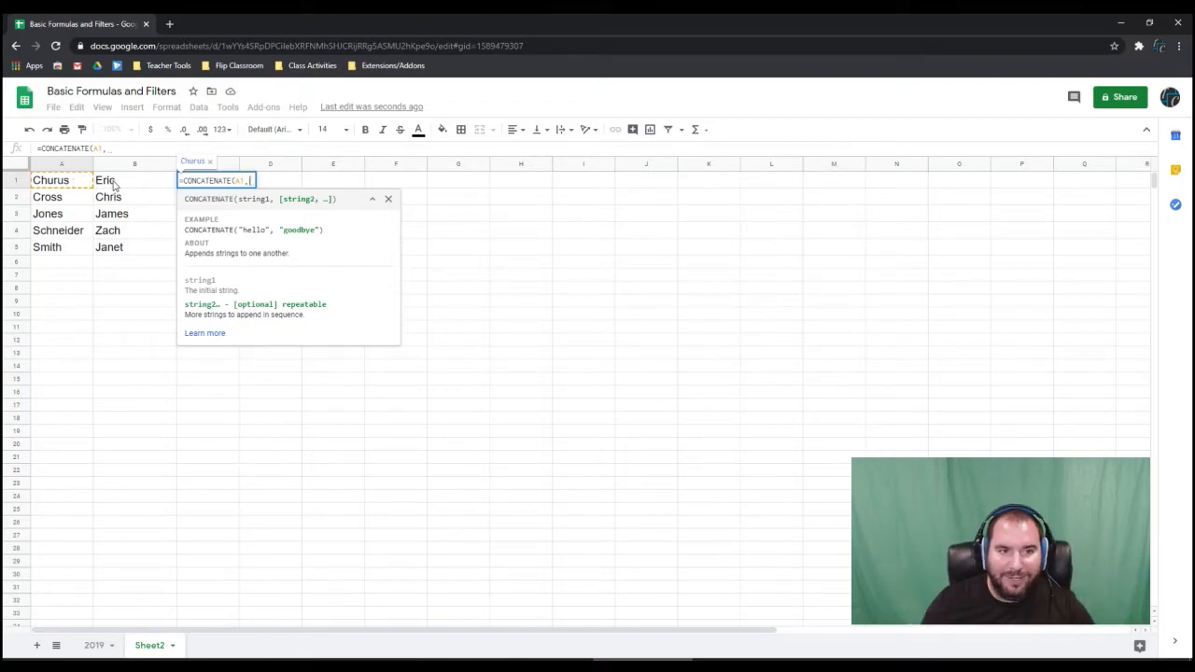
left_click(112, 185)
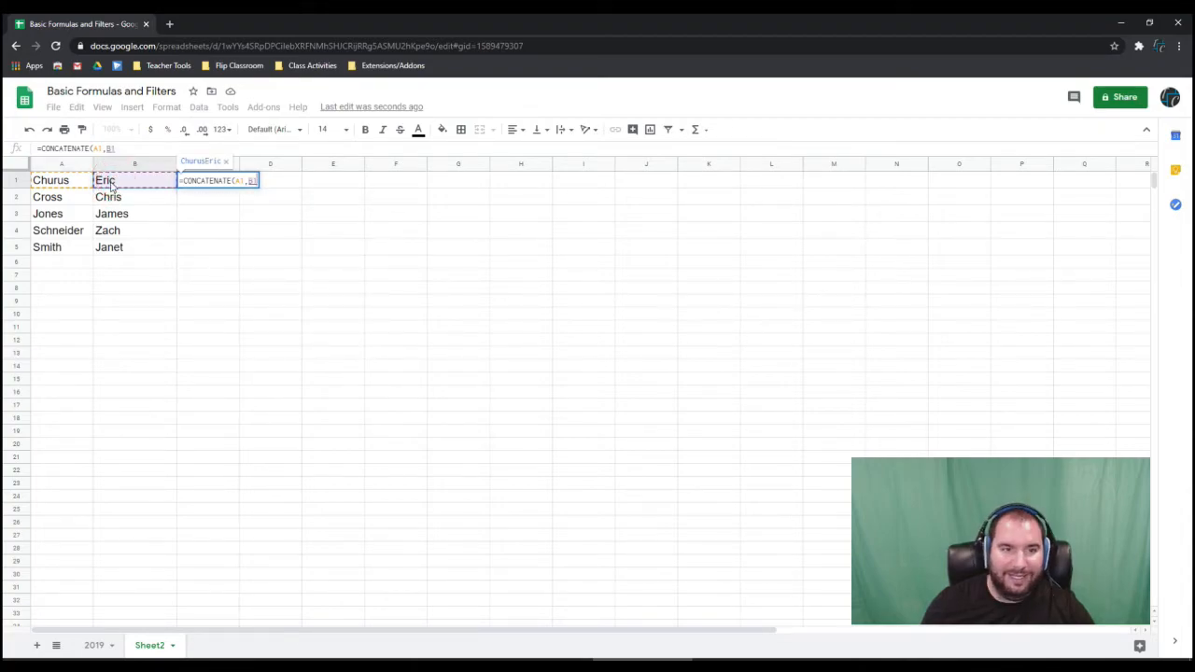
key("Return")
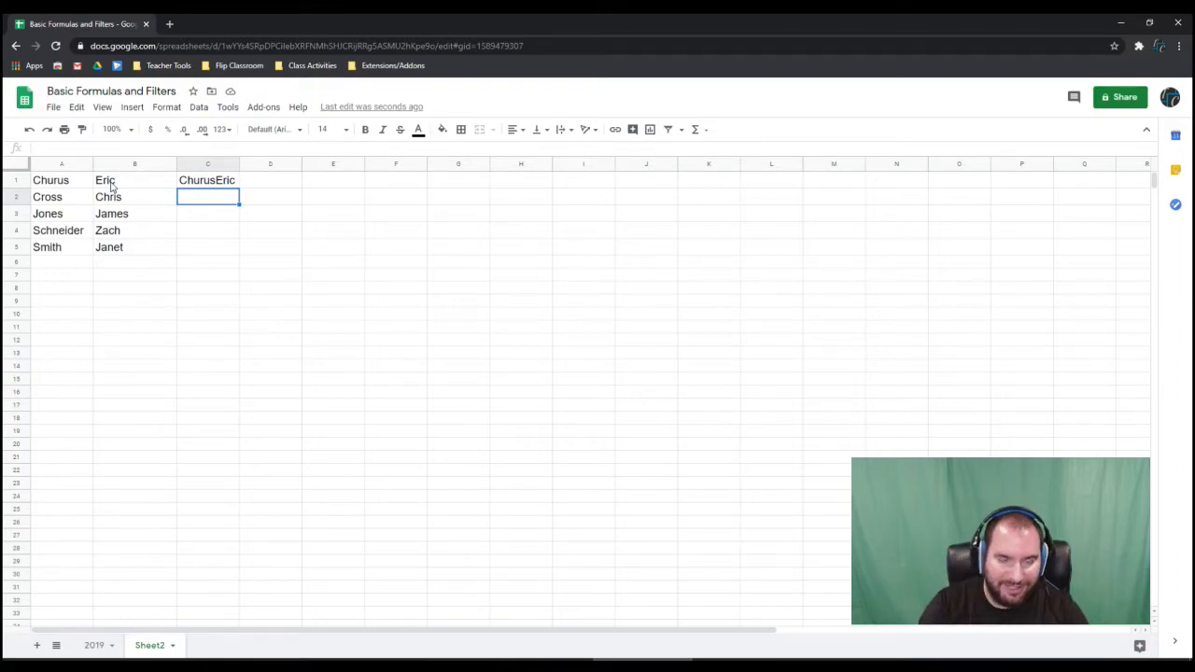
Step: Insert a comma and space between the two names by changing the formula in C1 to =CONCATENATE(A1, ", ",B1)
left_click(195, 185)
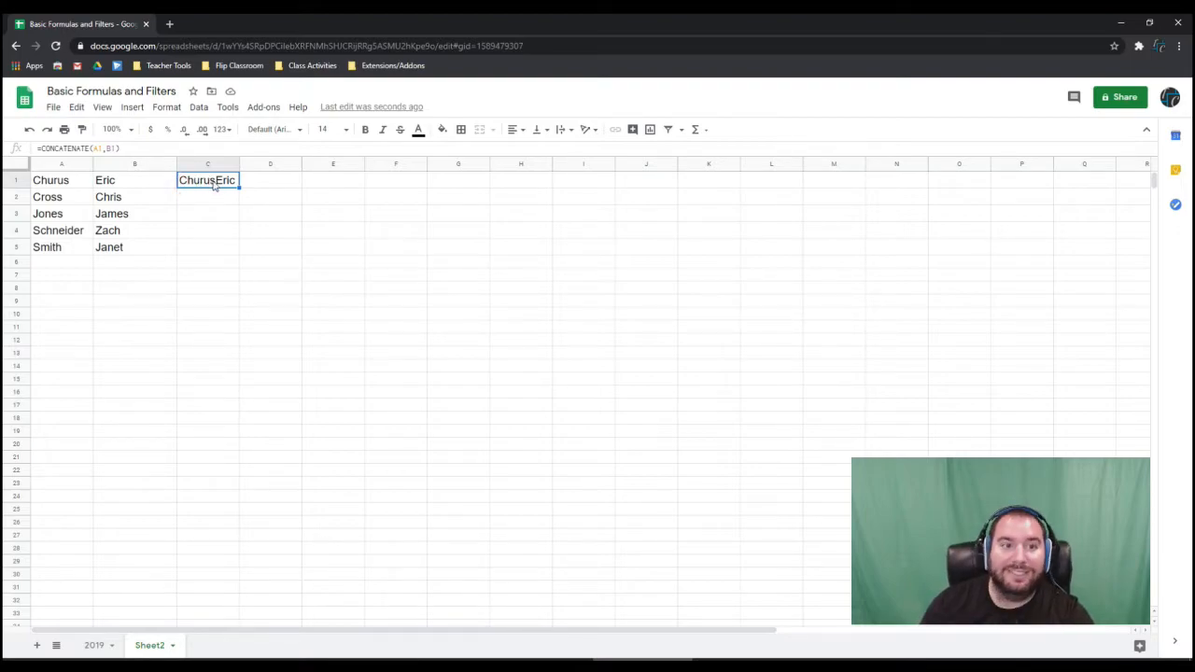
double_click(214, 184)
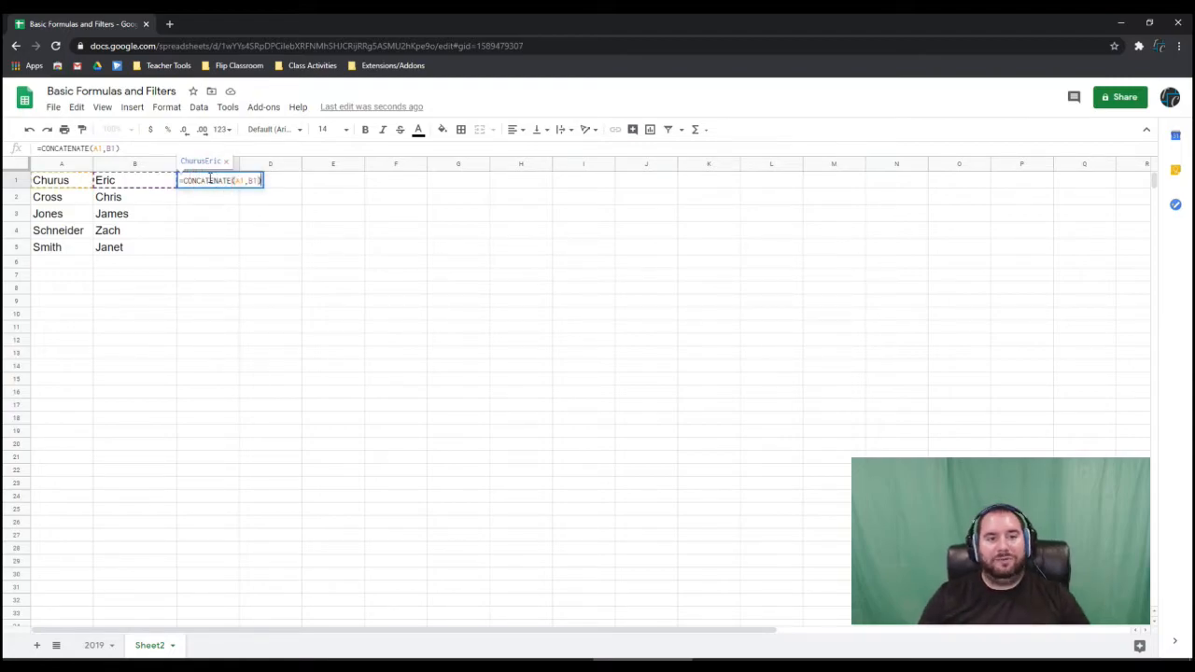
left_click(249, 181)
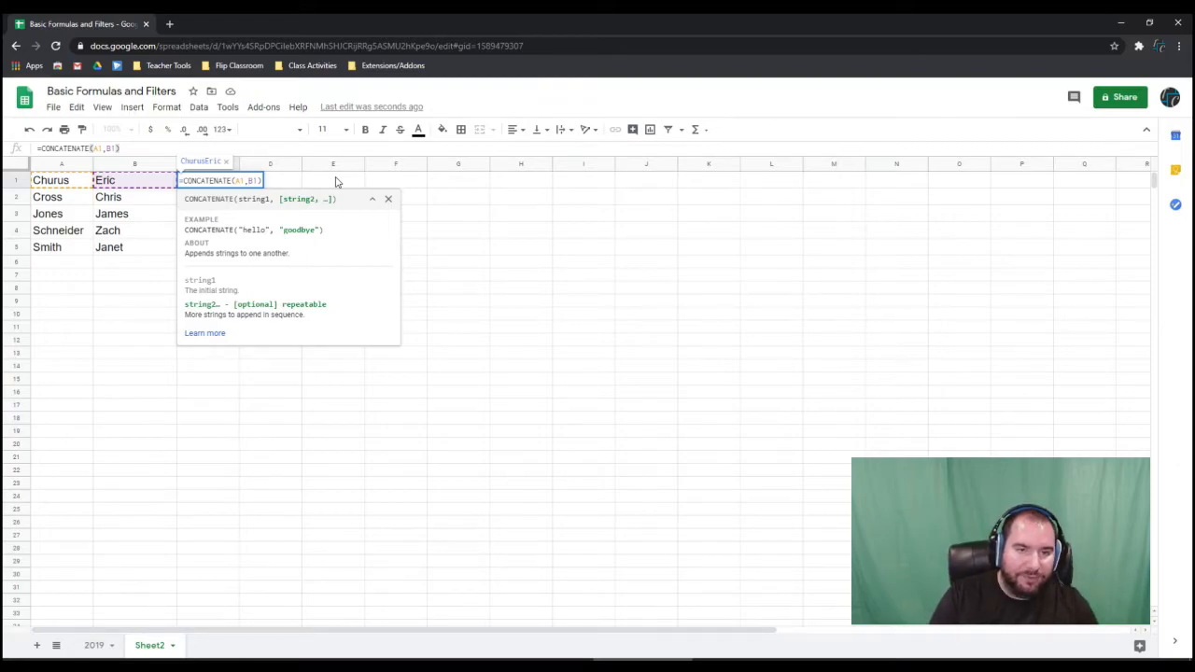
type("\"")
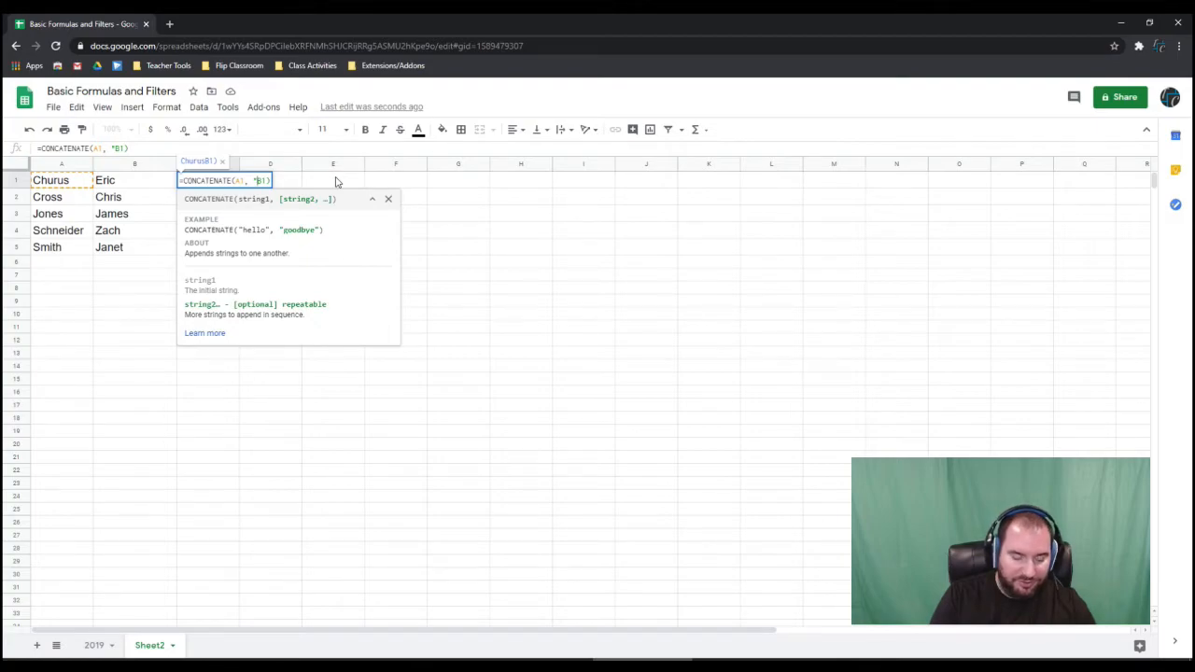
type(",")
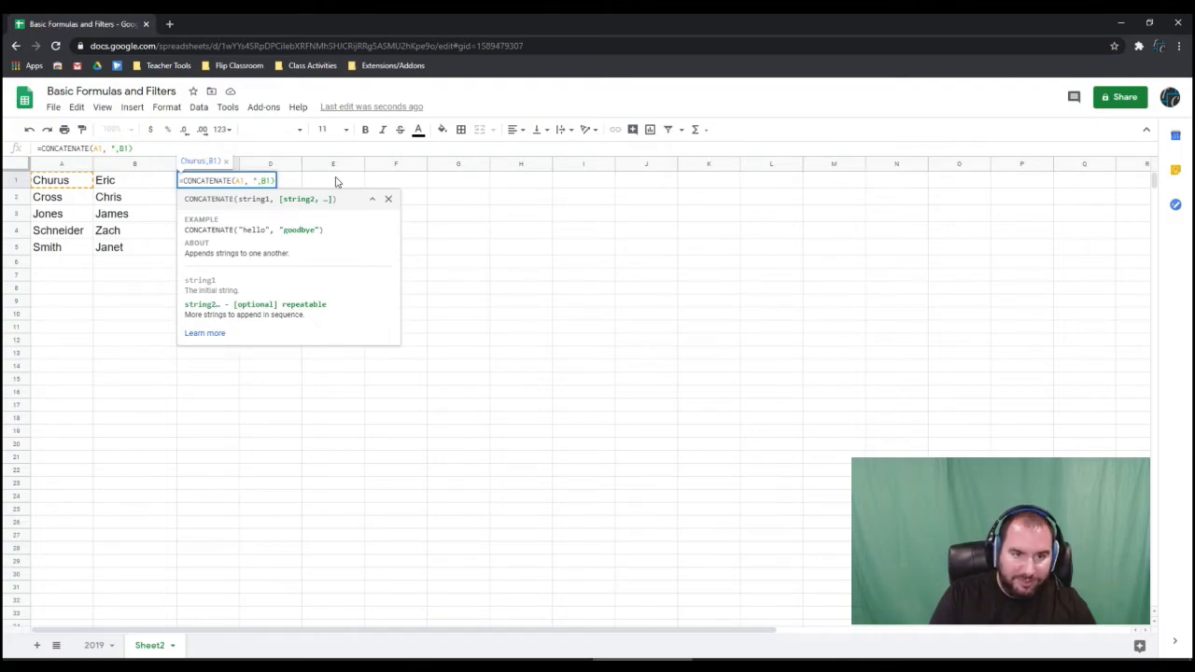
type(" \"")
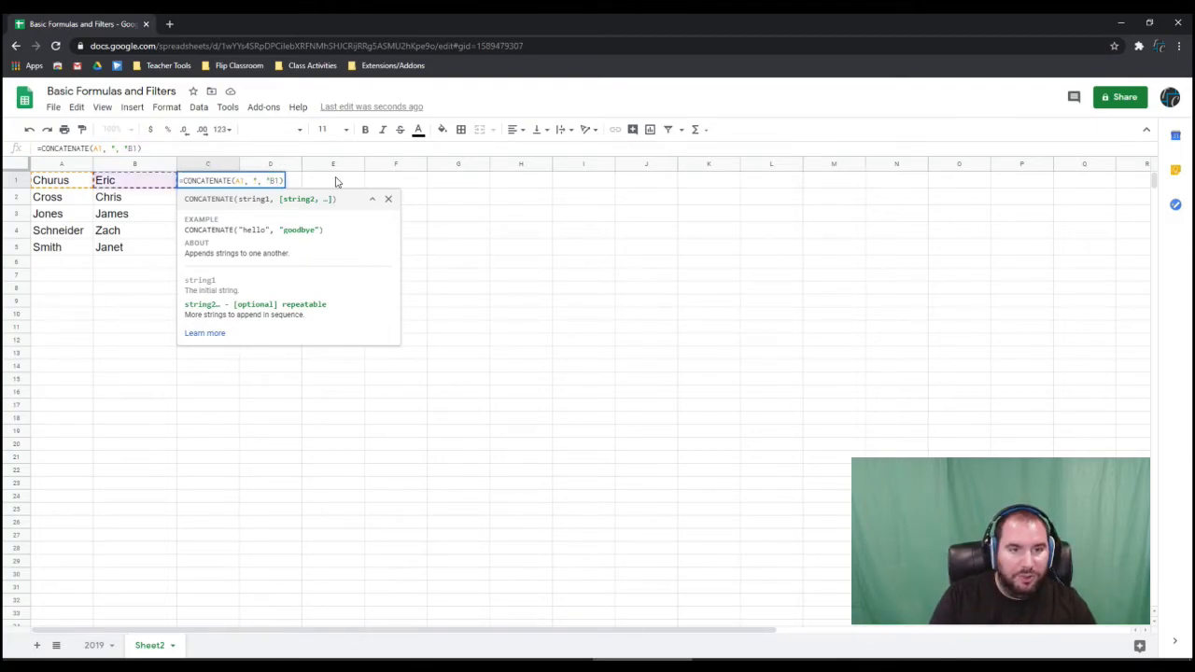
type(",")
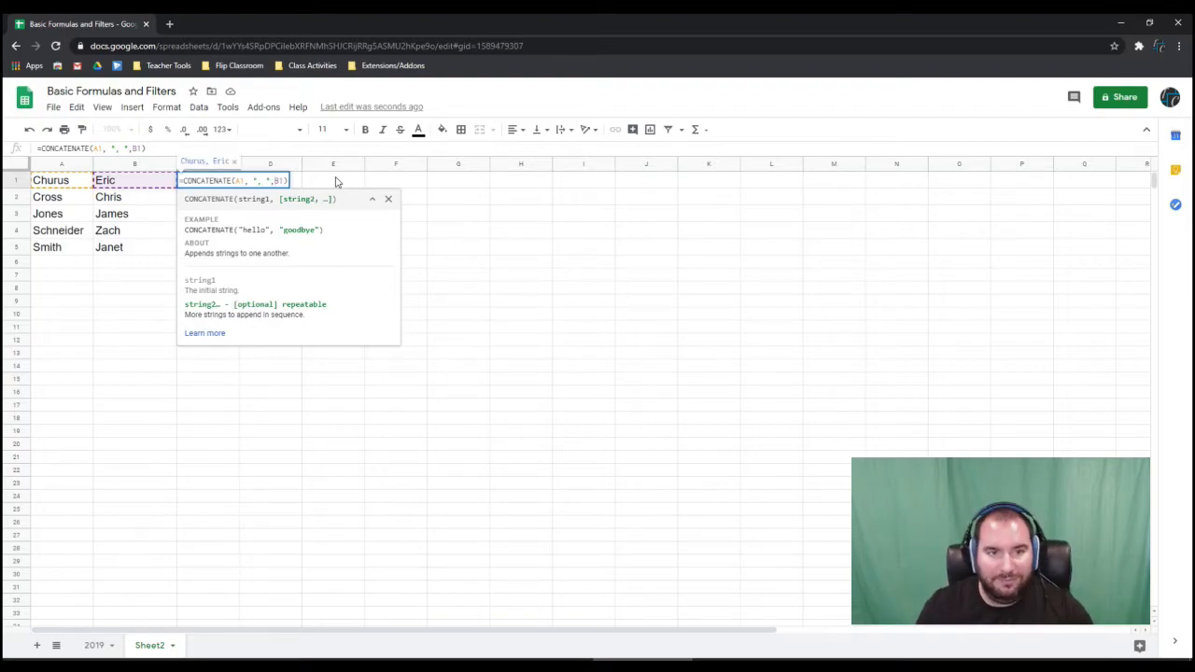
key("Return")
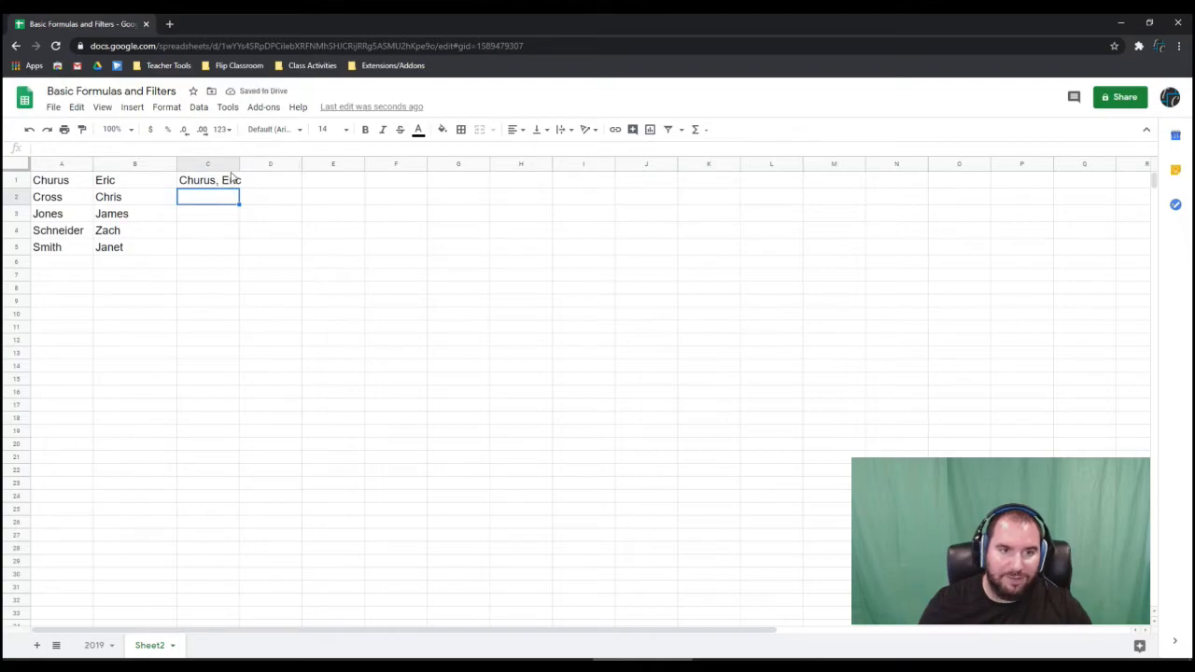
Step: Fill the formula from C1 down to C5 and fit the width of column C to the joined names
left_click_drag(239, 166, 245, 168)
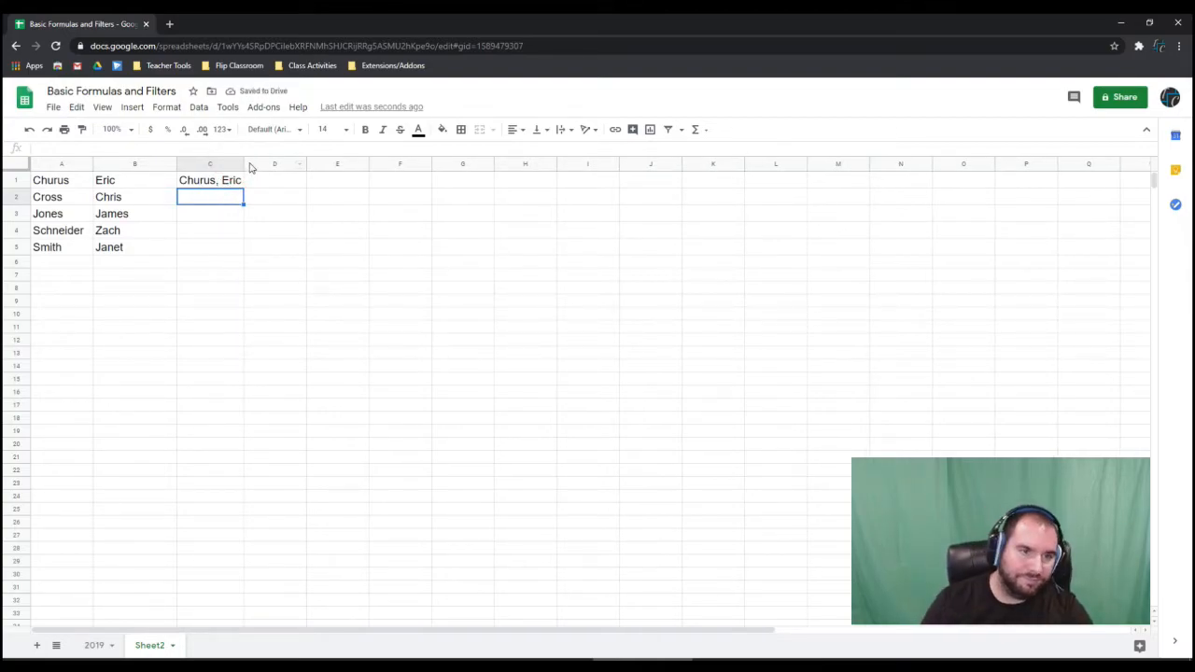
left_click(232, 181)
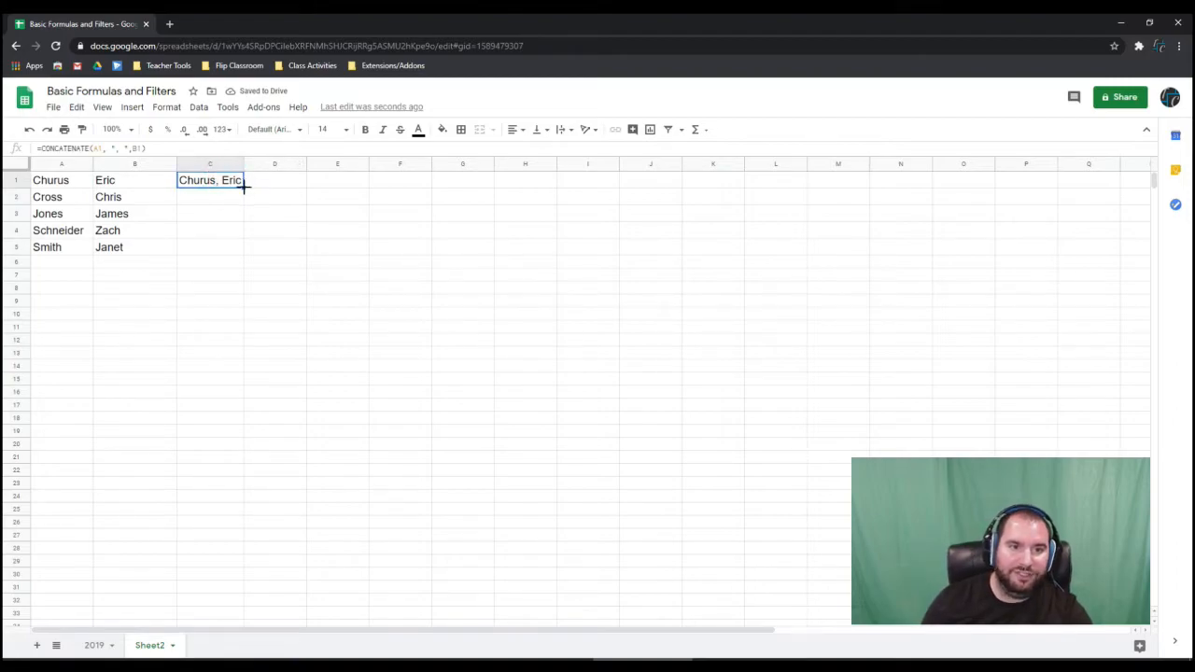
left_click_drag(242, 188, 245, 245)
left_click(311, 234)
double_click(243, 165)
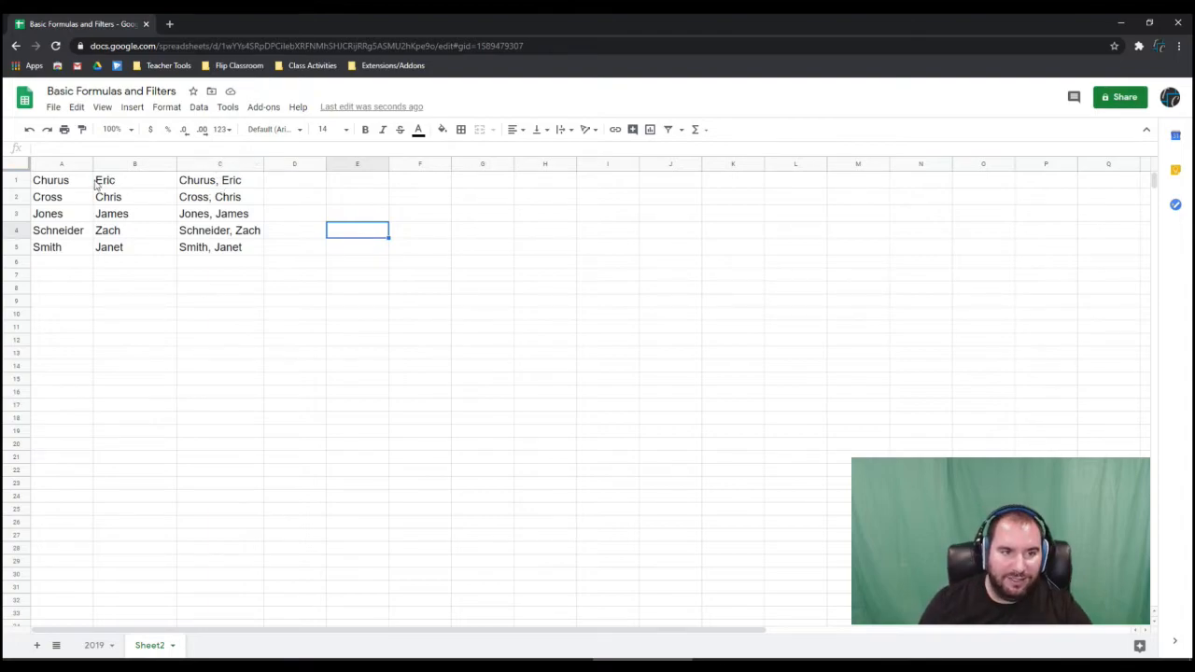
Step: Replace the formulas in C1:C5 with their values by copying the range and pasting values only over it
left_click(129, 166)
left_click(72, 164, "shift")
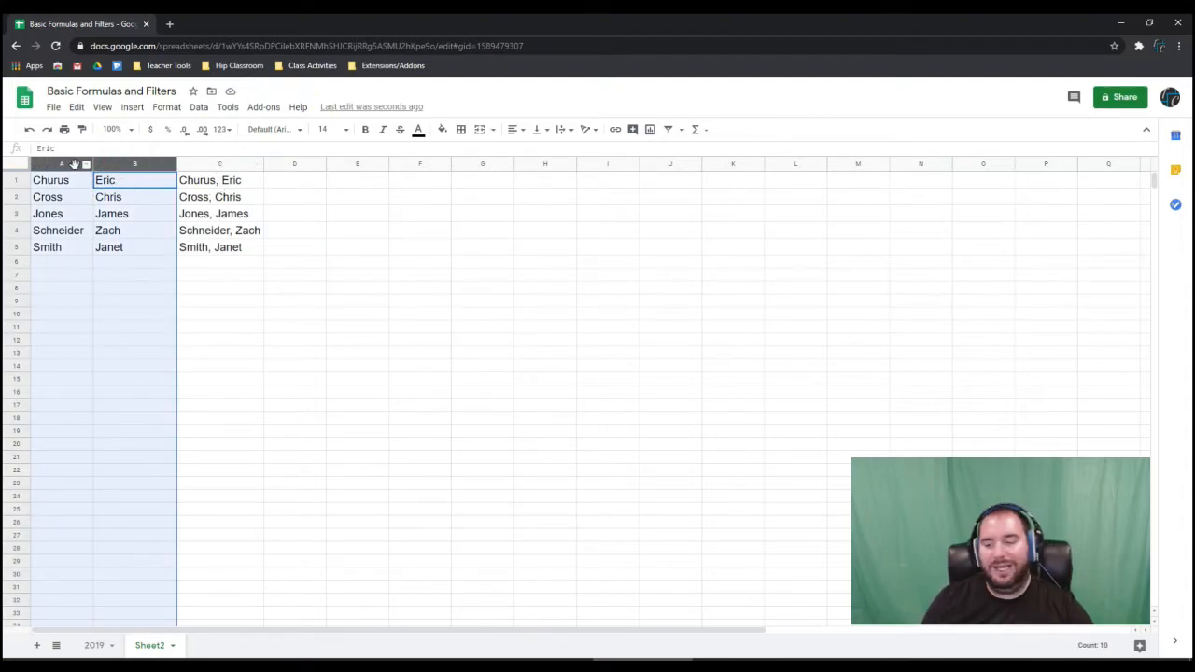
left_click_drag(199, 180, 213, 241)
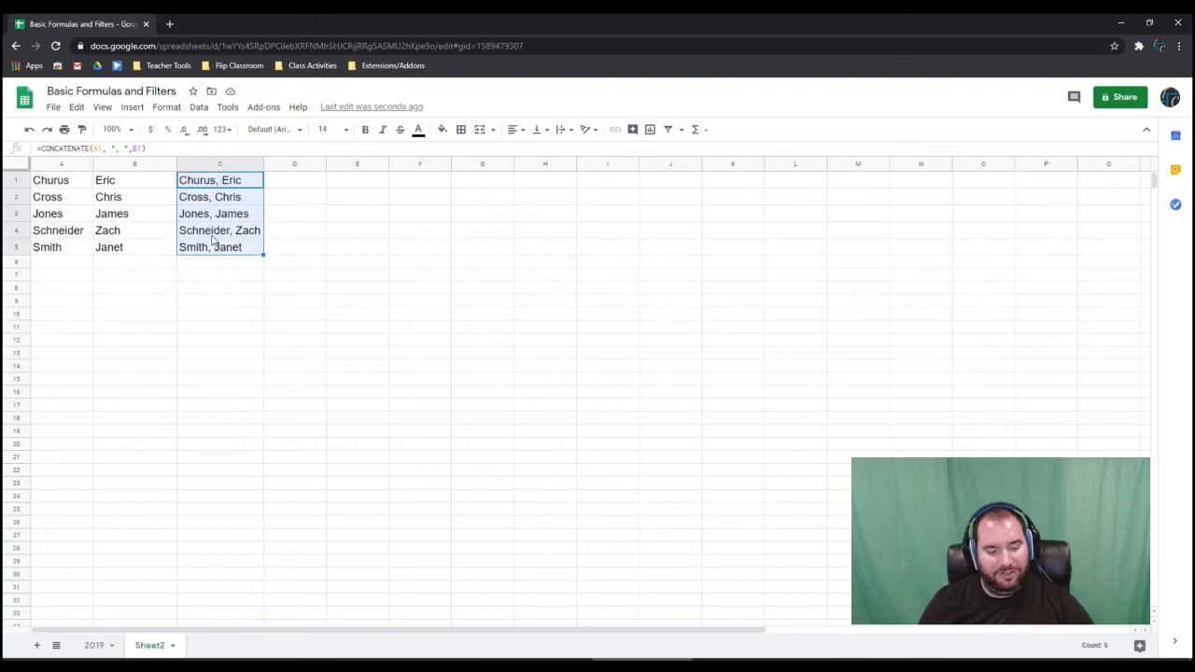
right_click(205, 183)
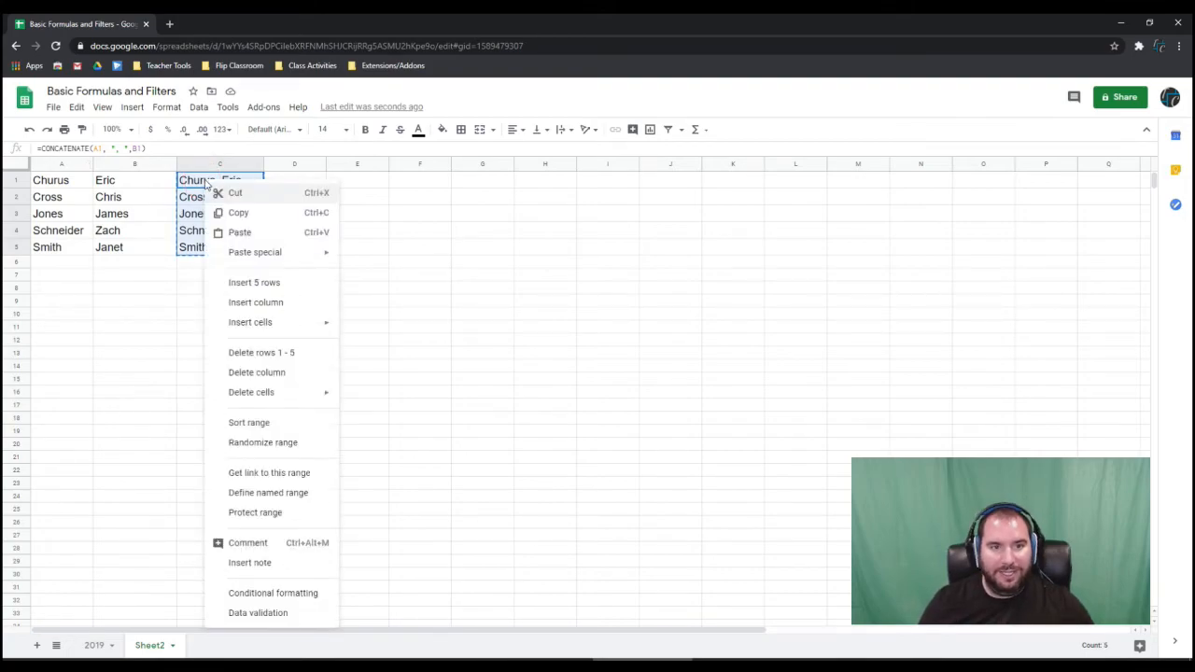
mouse_move(266, 252)
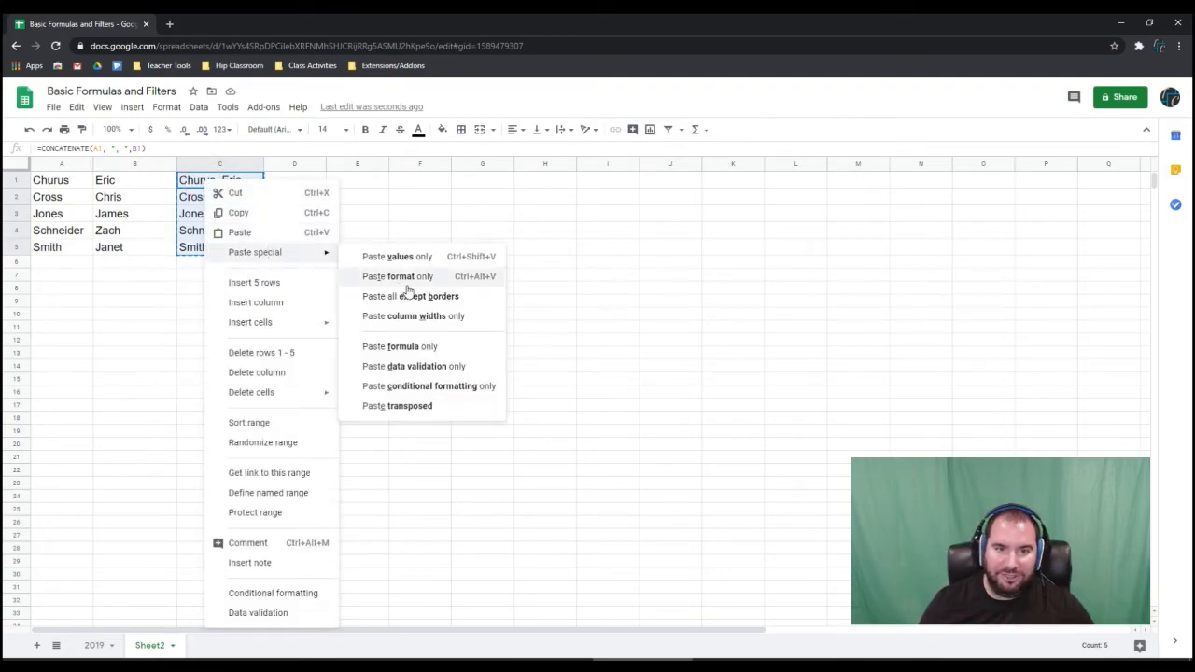
left_click(417, 259)
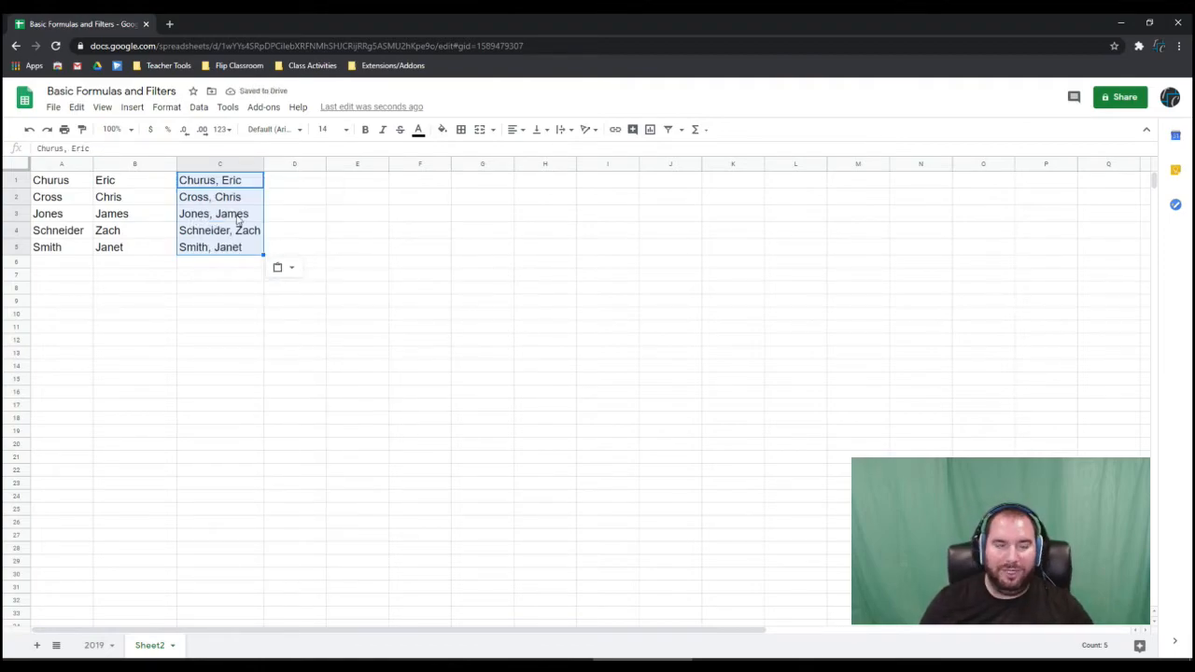
Step: Hide columns A and B so that only the joined names in column C are shown
left_click(123, 164)
left_click_drag(122, 165, 61, 164)
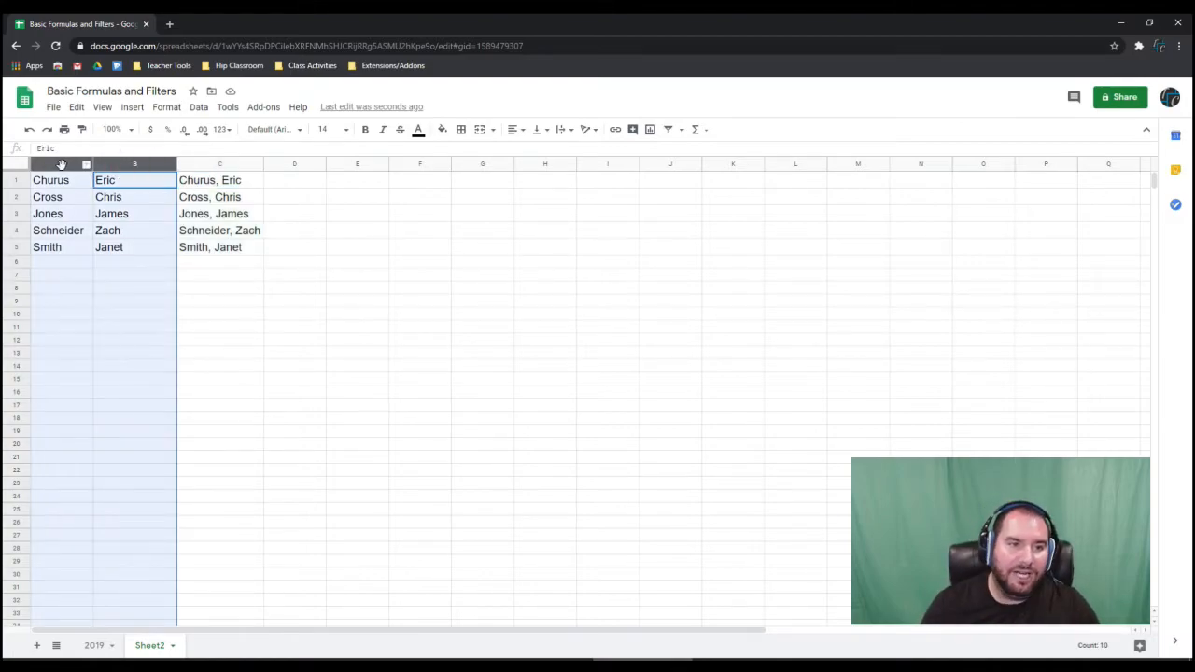
right_click(61, 164)
left_click(151, 314)
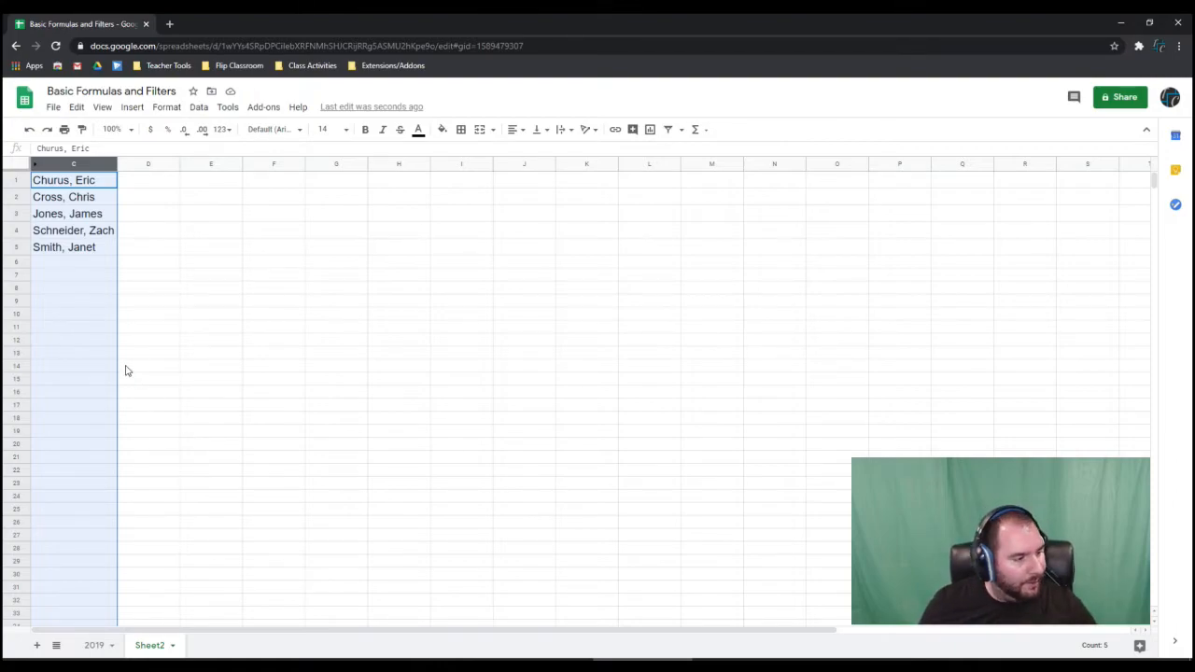
Step: Start a single color conditional format rule for the Brand column F on the 2019 sheet, after viewing the color scale options
left_click(93, 645)
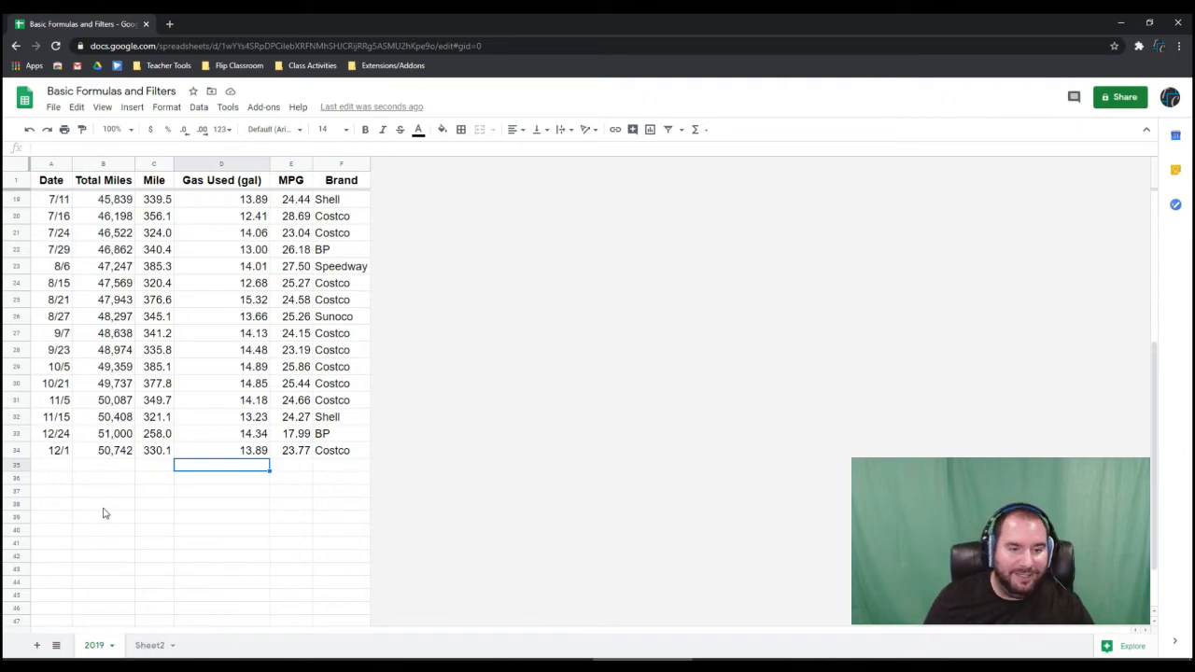
left_click(64, 508)
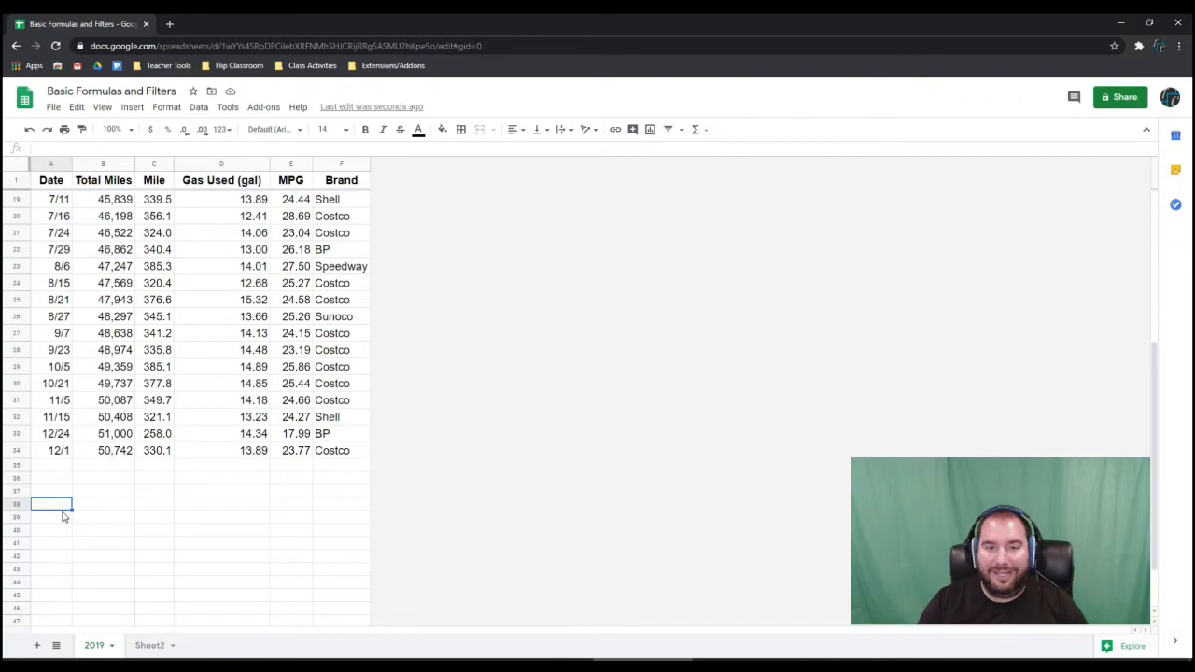
scroll(192, 327, "up", 5)
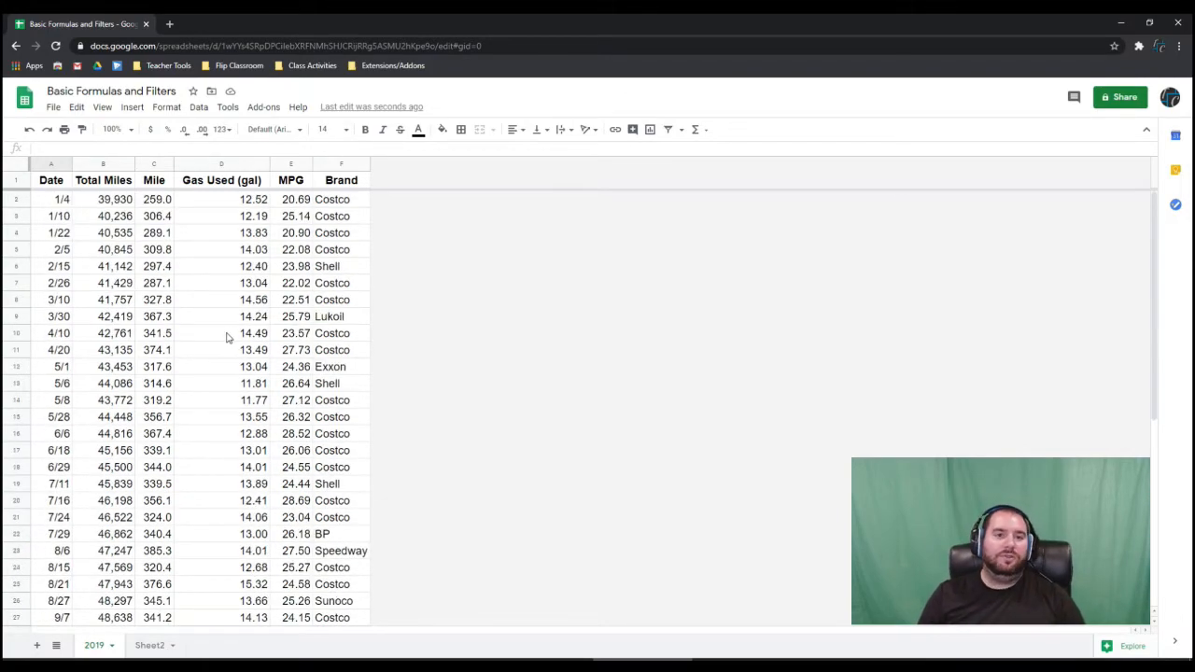
left_click(327, 165)
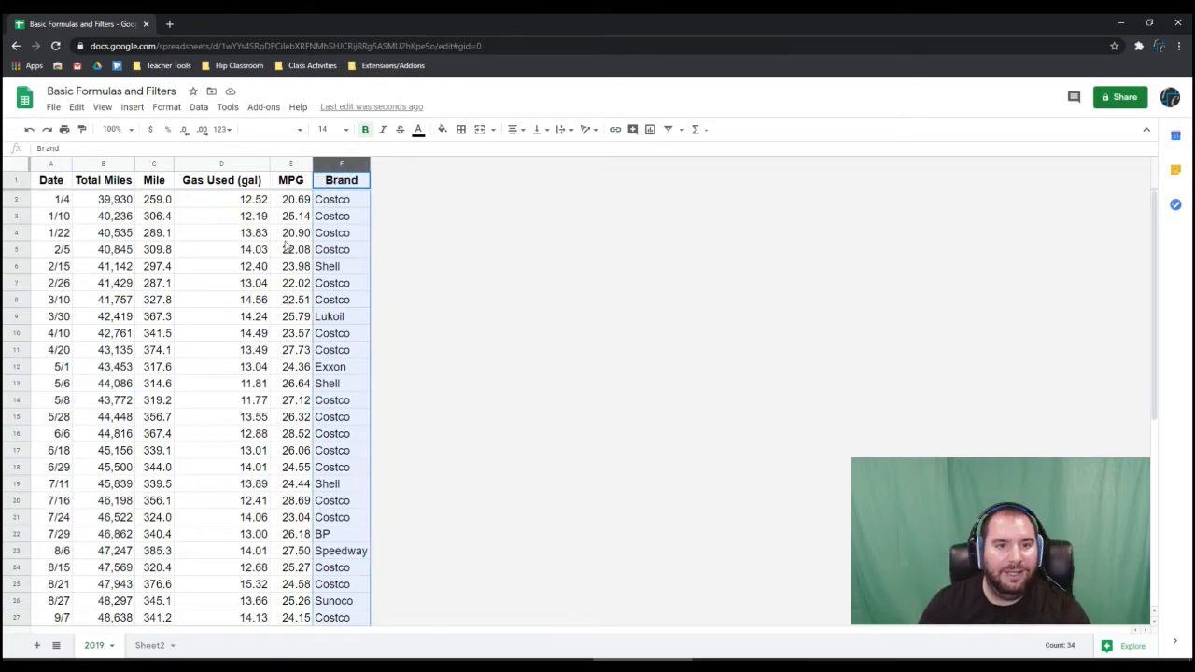
left_click(160, 108)
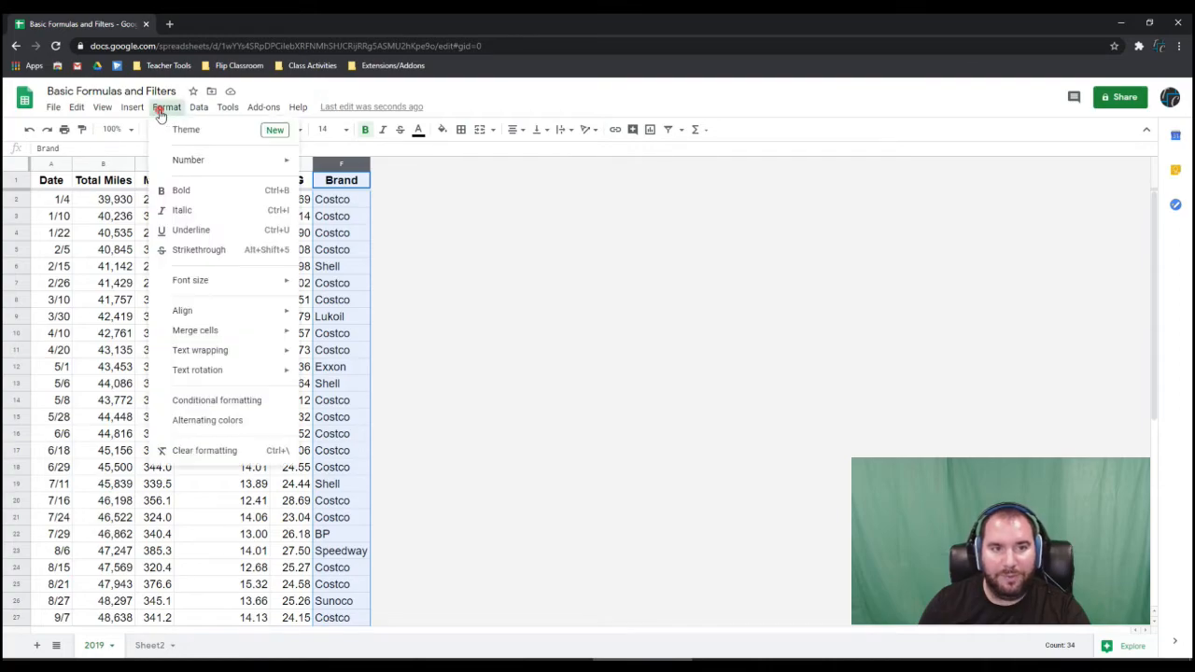
left_click(247, 401)
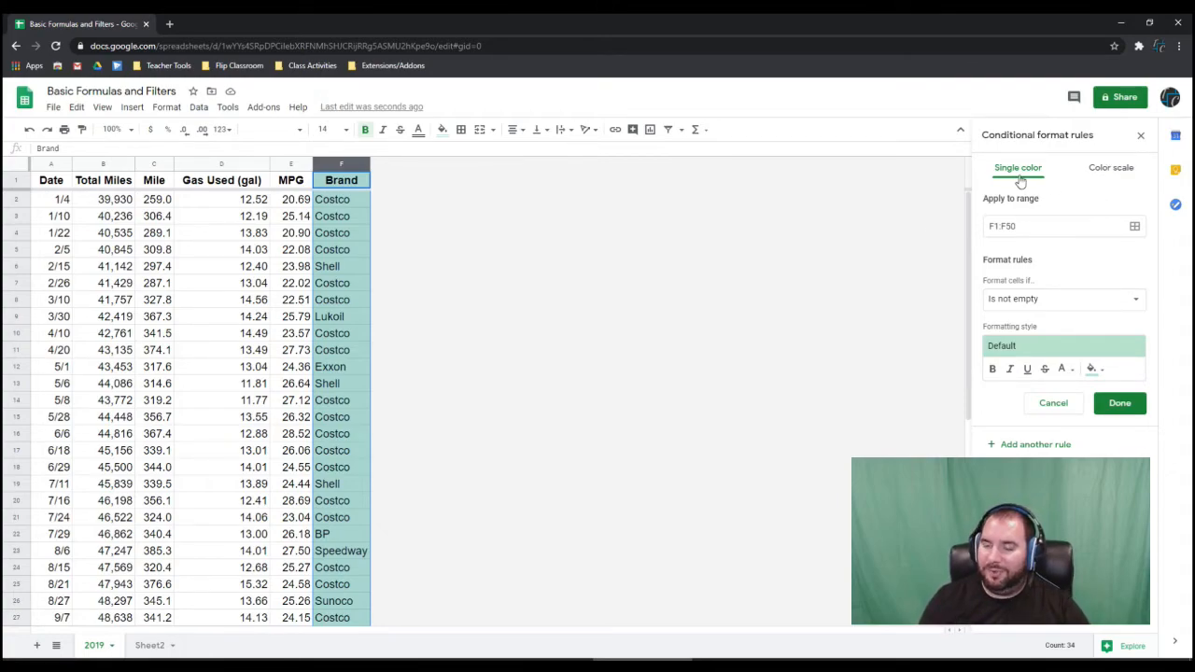
left_click(1117, 167)
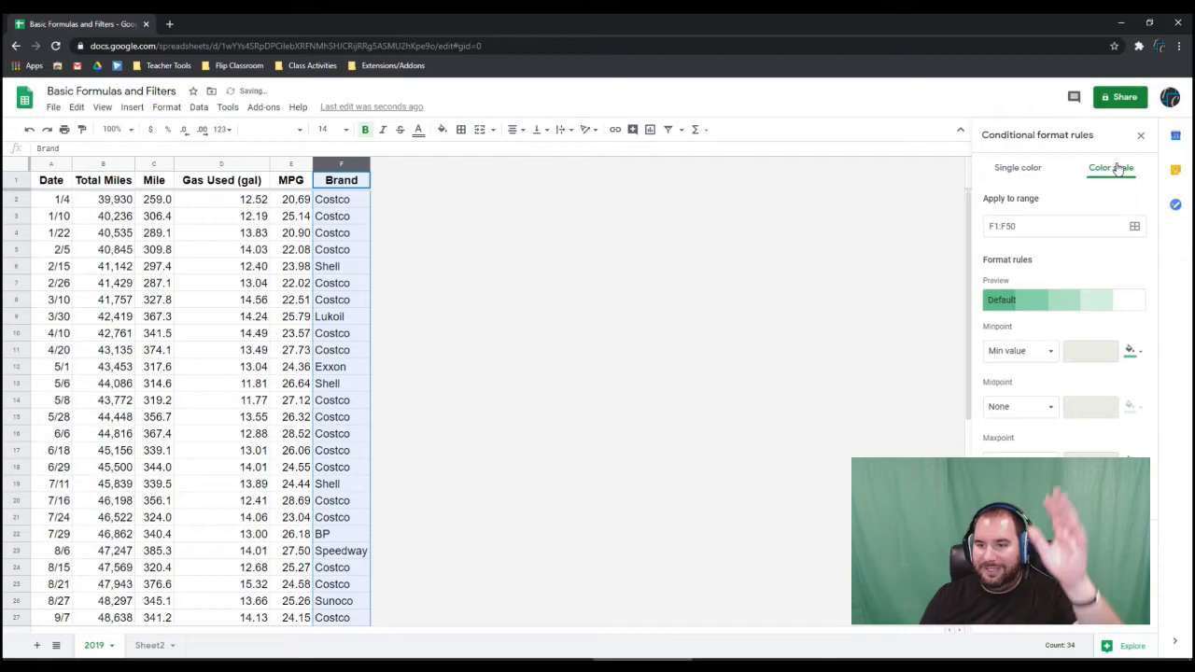
left_click(1031, 168)
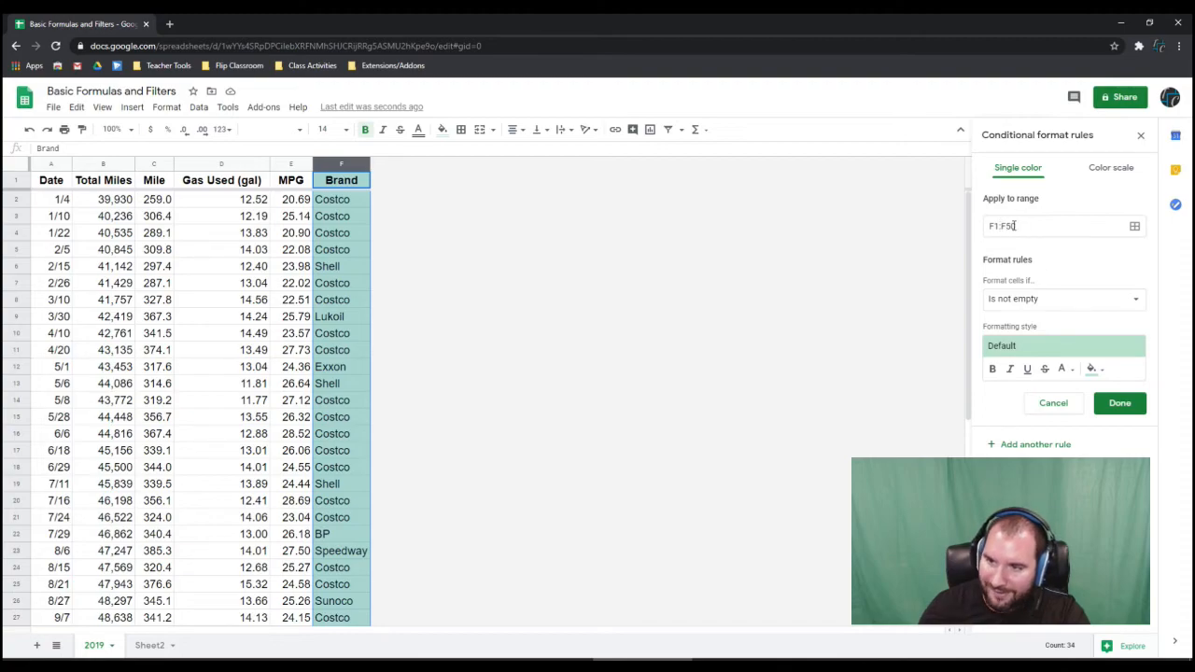
Step: Set the rule's condition to Text is exactly with the value Costco, without quotation marks
left_click(1073, 309)
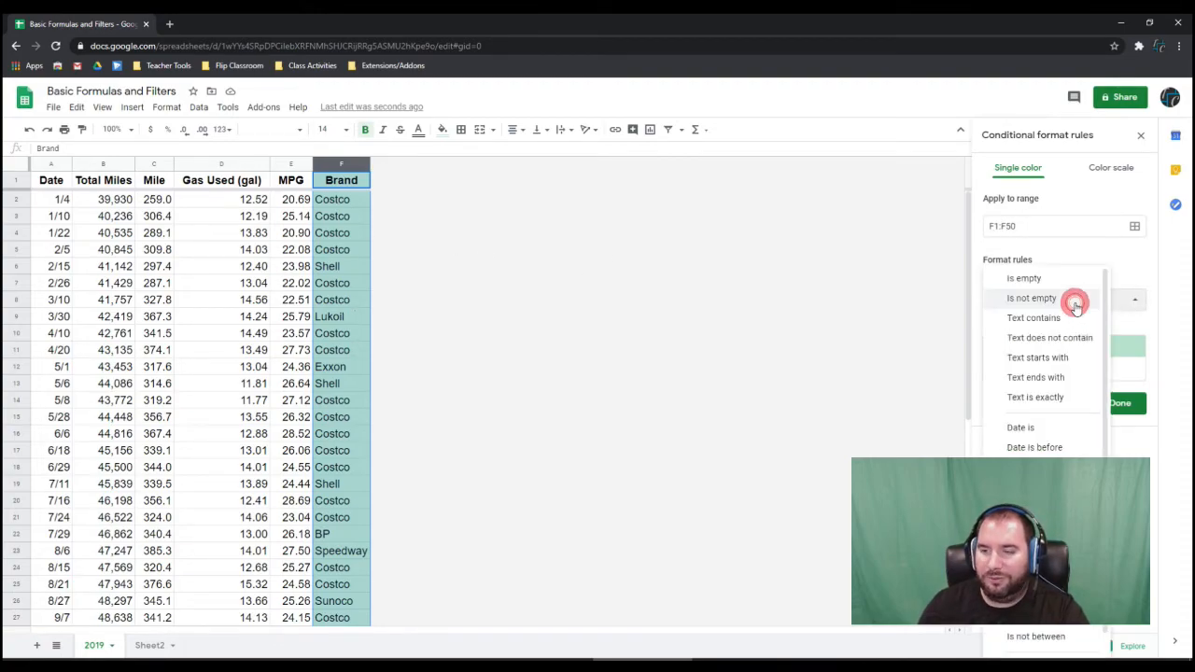
left_click(1075, 398)
left_click(1048, 332)
type("\"Costco\"")
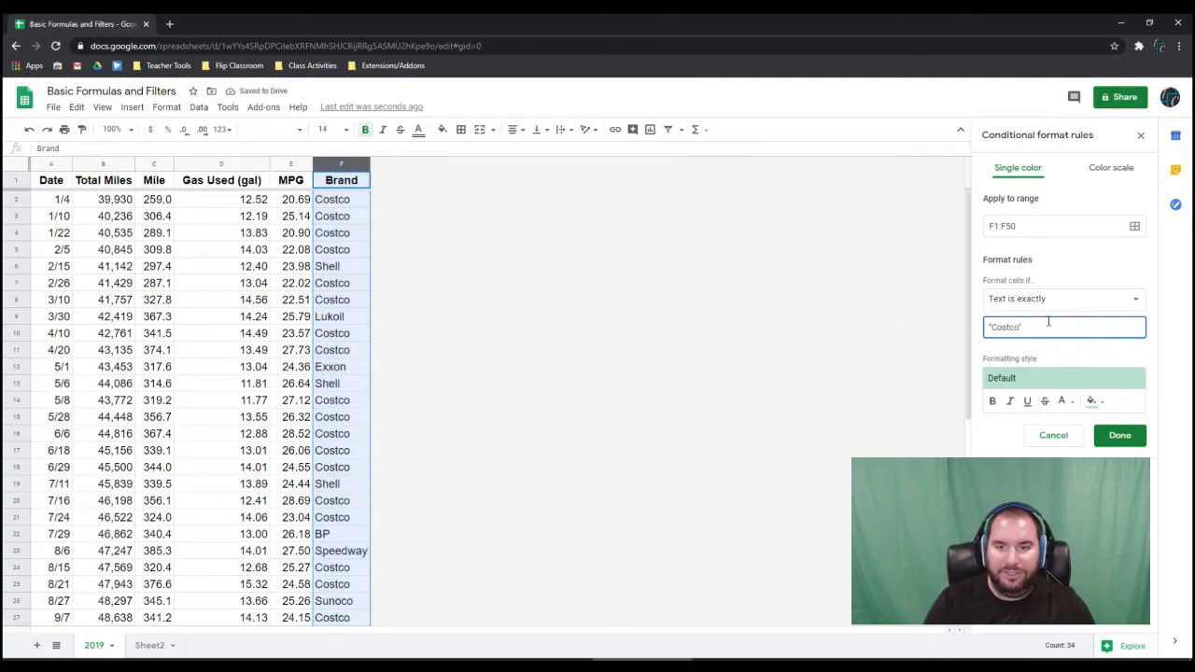
key("BackSpace")
key("Home")
key("Delete")
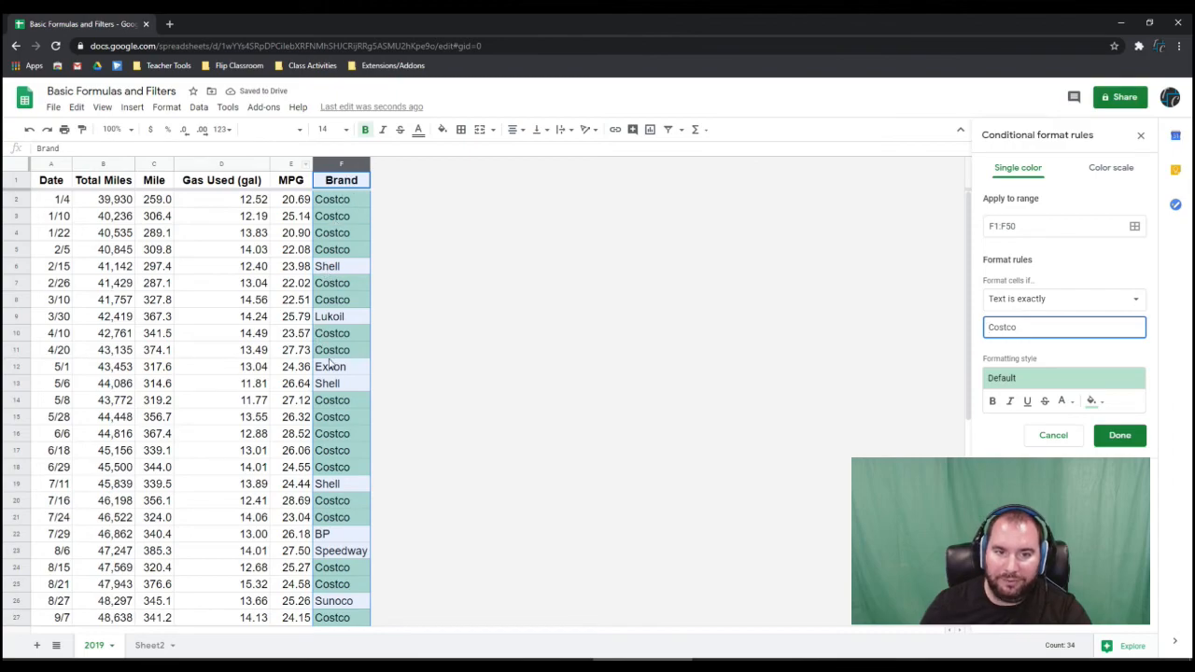
Step: Try red text on a white fill as the formatting style for the Costco rule
left_click(1091, 401)
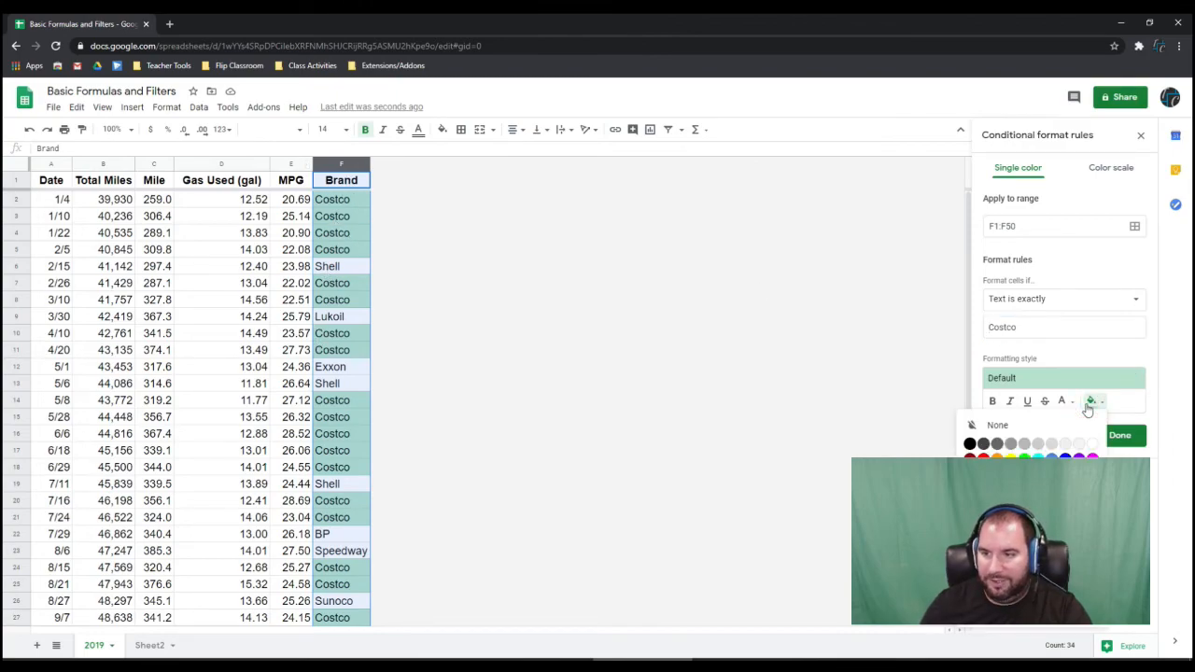
left_click(1064, 400)
left_click(952, 457)
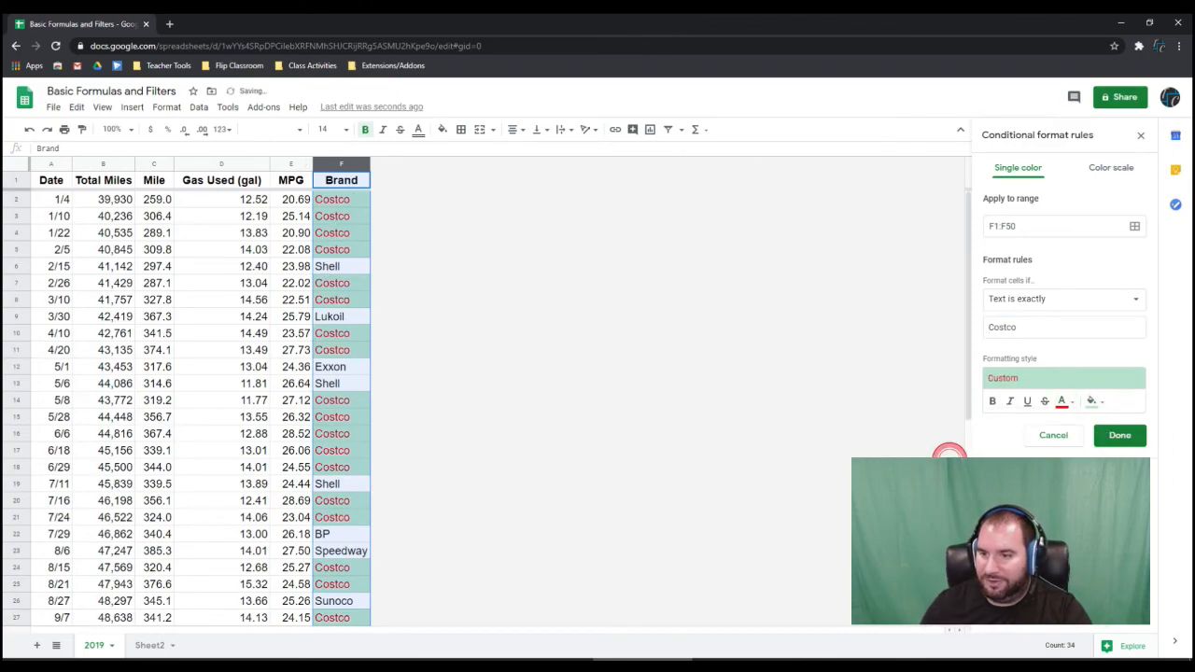
left_click(1096, 409)
left_click(1095, 442)
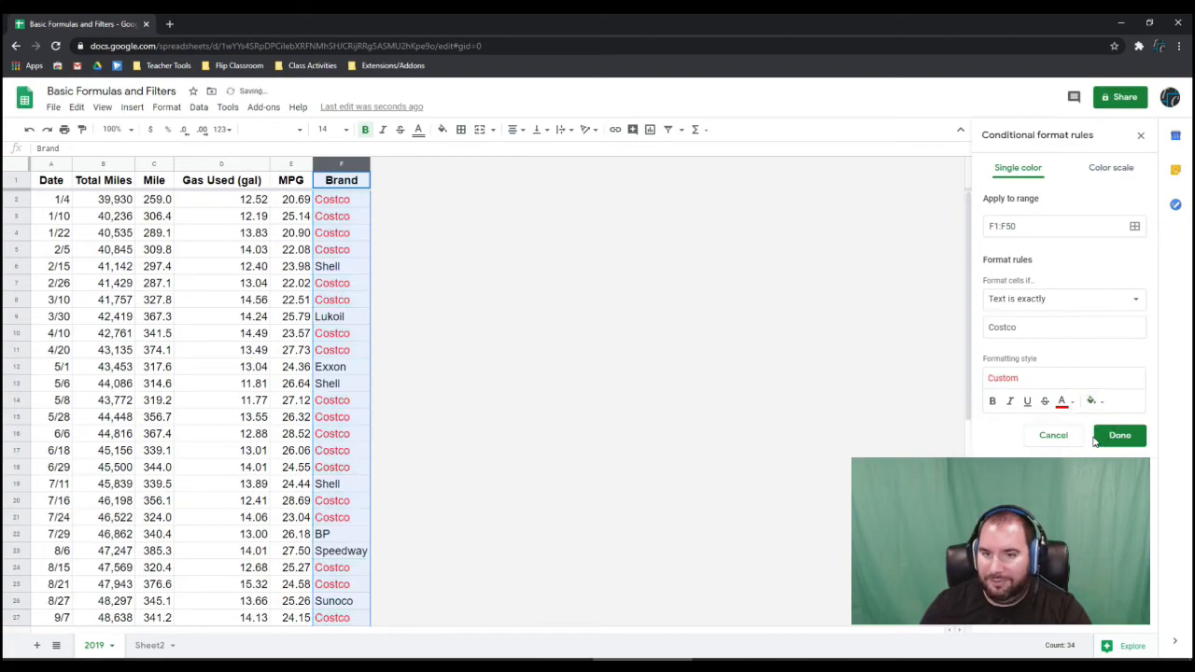
Step: Change the Costco rule's formatting style to white text on a red fill
left_click(1065, 401)
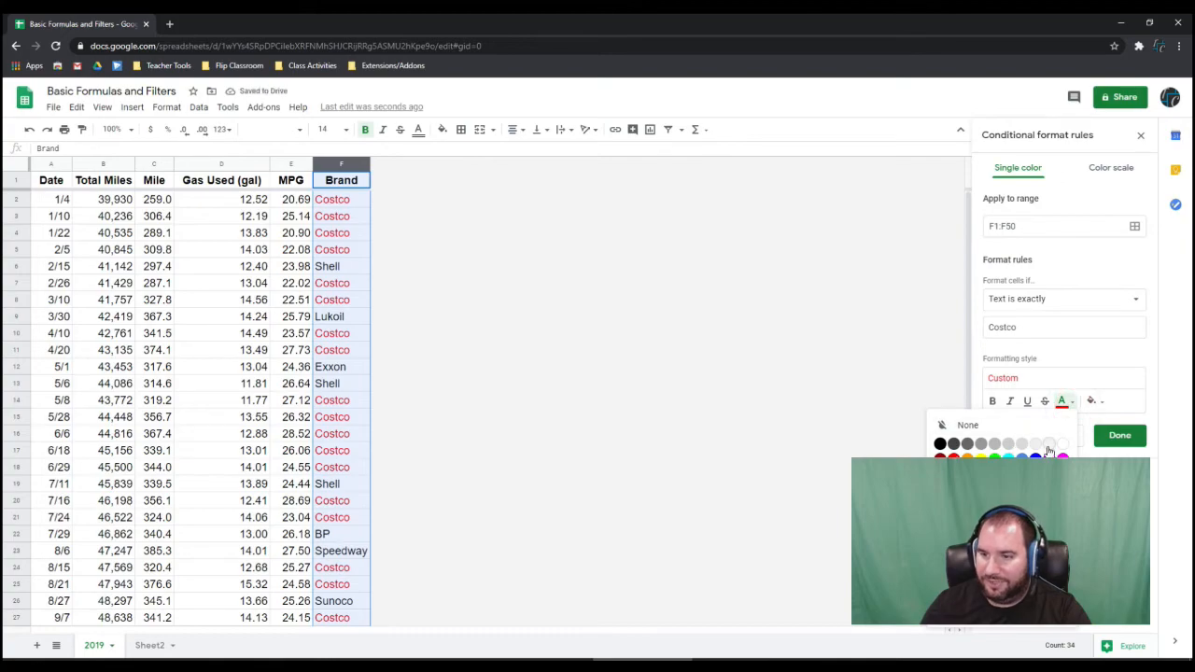
left_click(1063, 443)
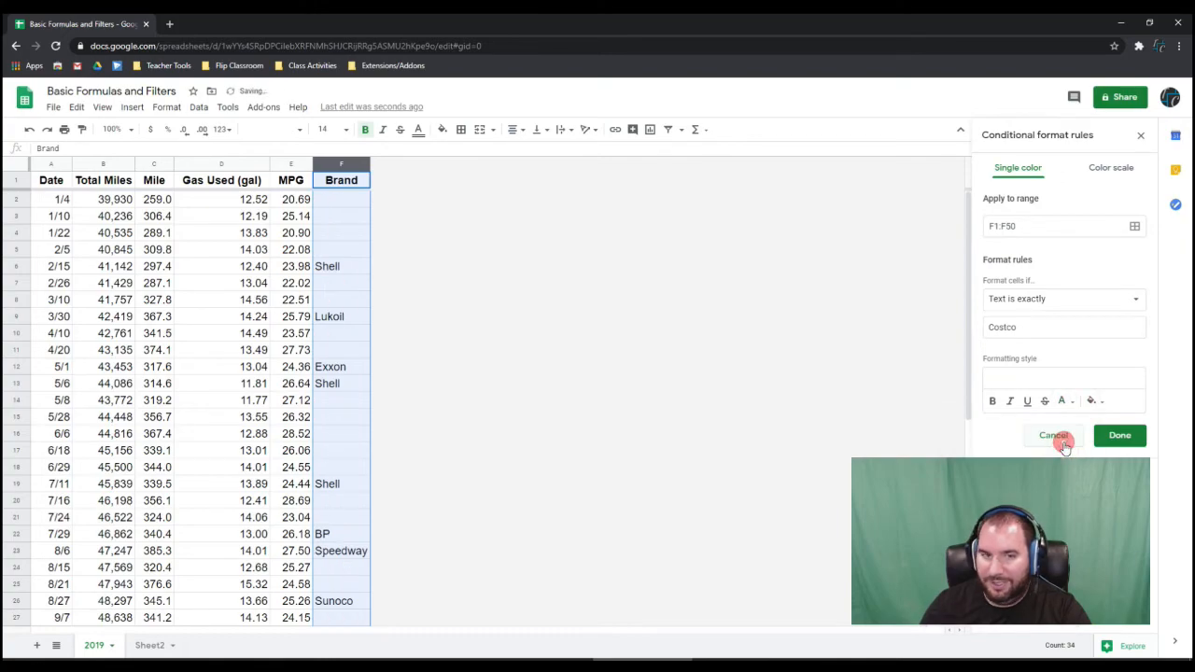
left_click(1095, 404)
left_click(971, 456)
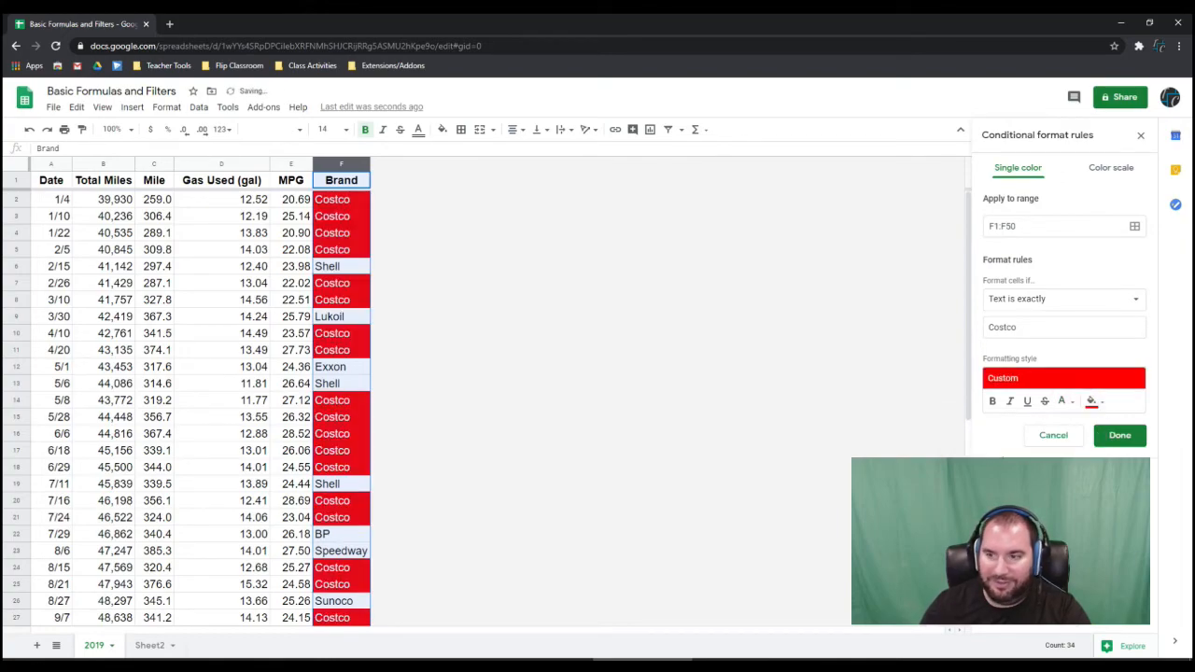
Step: Save the Costco conditional format rule for the Brand column and deselect the column
left_click(1123, 436)
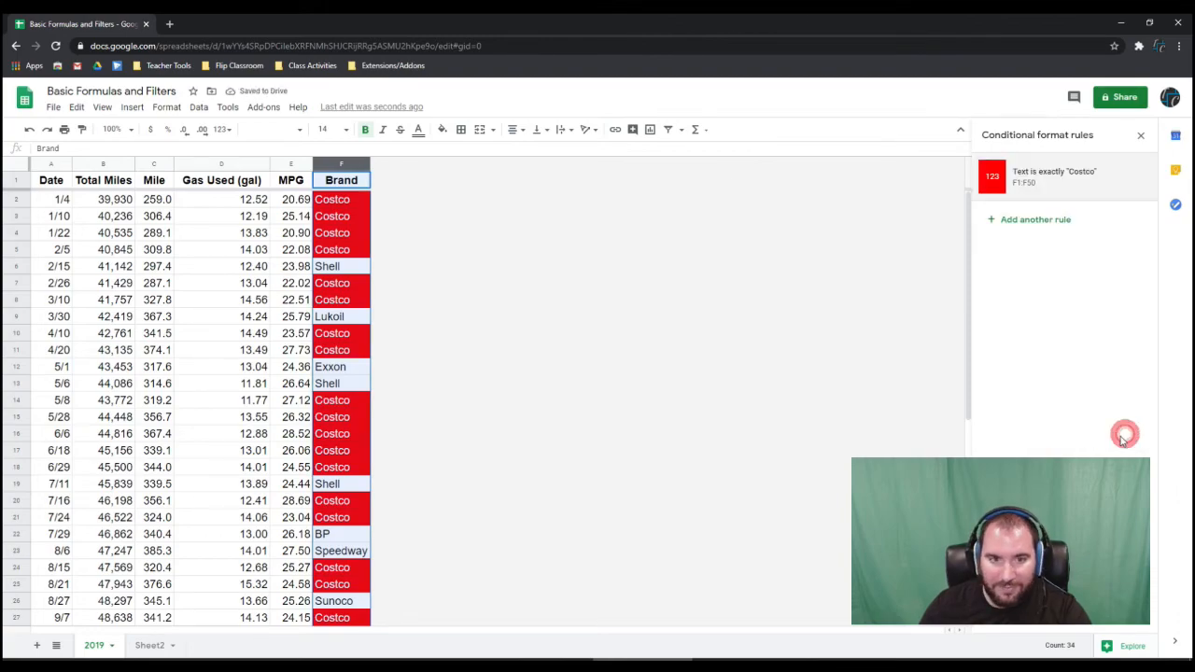
left_click(558, 337)
Step: Test the rule by entering Costco in cell F35 below the last Brand entry, and clear that cell again
scroll(293, 343, "down", 3)
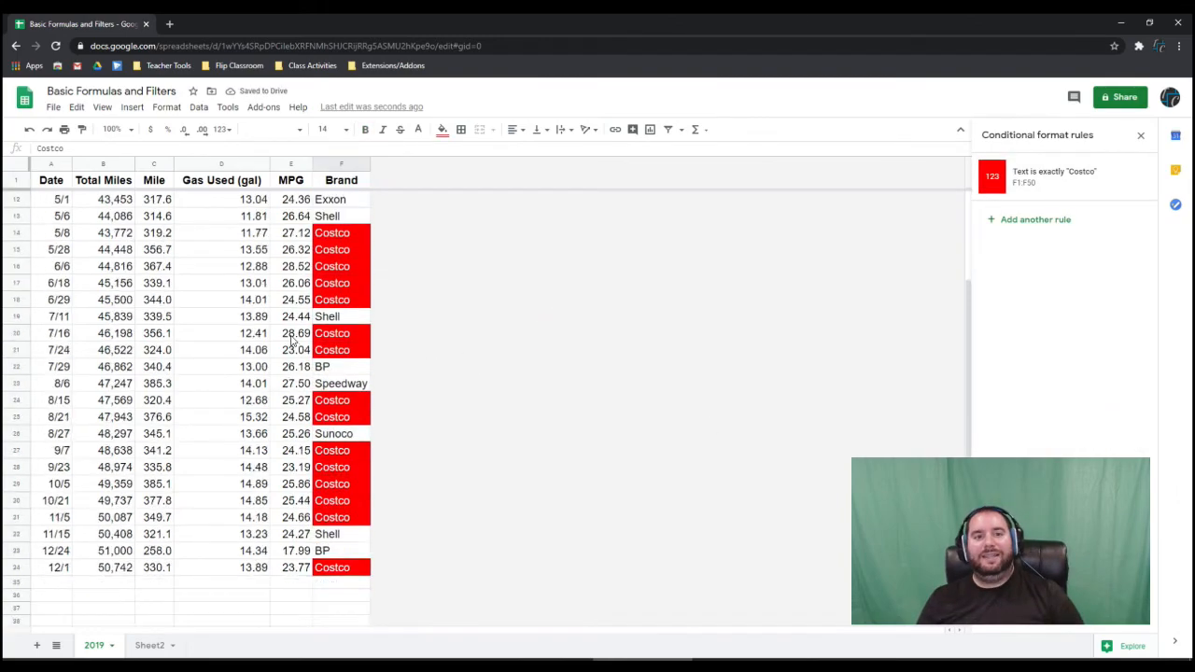
scroll(292, 343, "down", 2)
left_click(332, 501)
type("Costco")
key("Return")
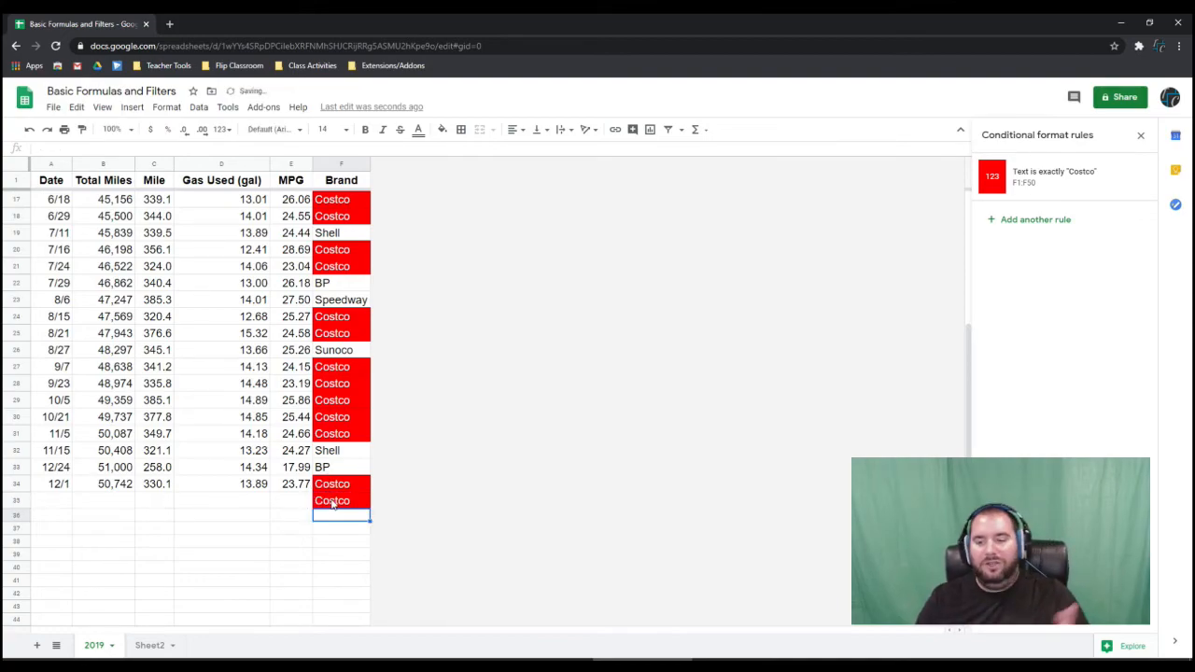
left_click(333, 501)
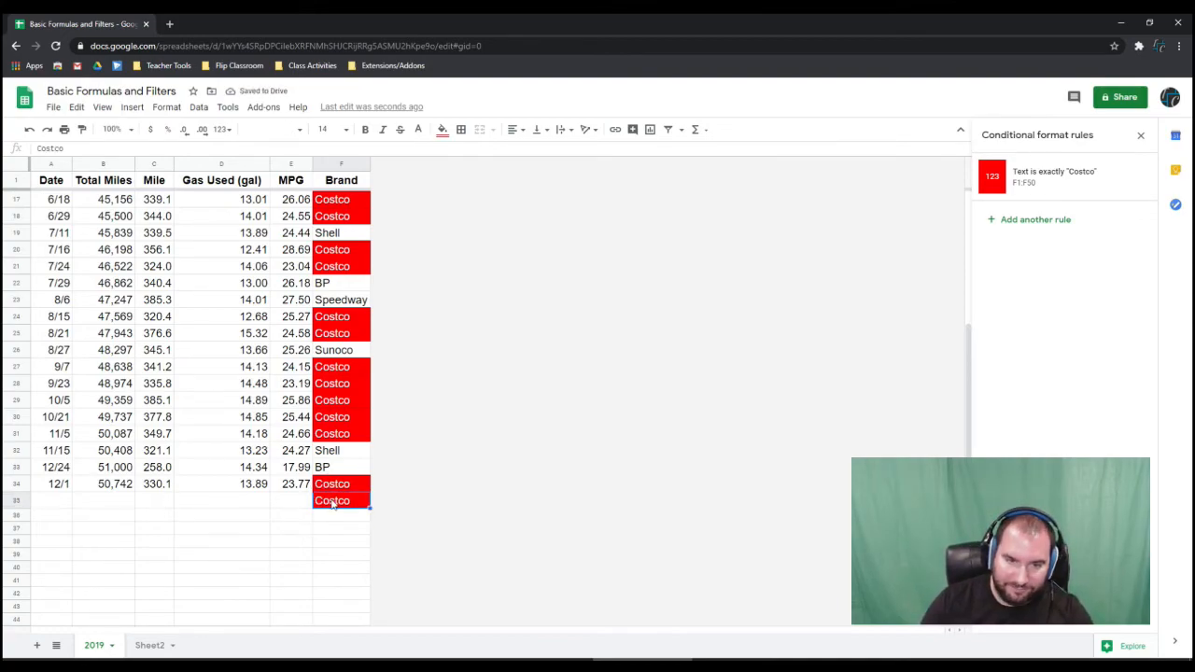
key("Delete")
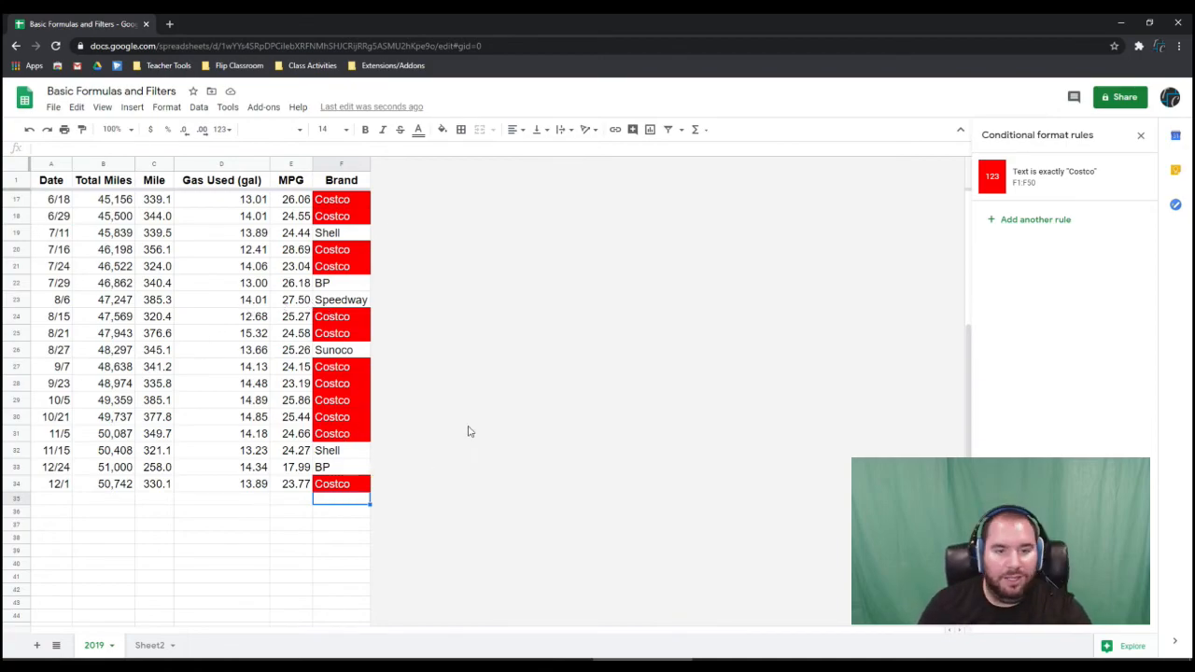
Step: Open the saved Costco rule to review its settings, and close the conditional format rules without editing it
scroll(324, 439, "up", 4)
scroll(324, 439, "up", 1)
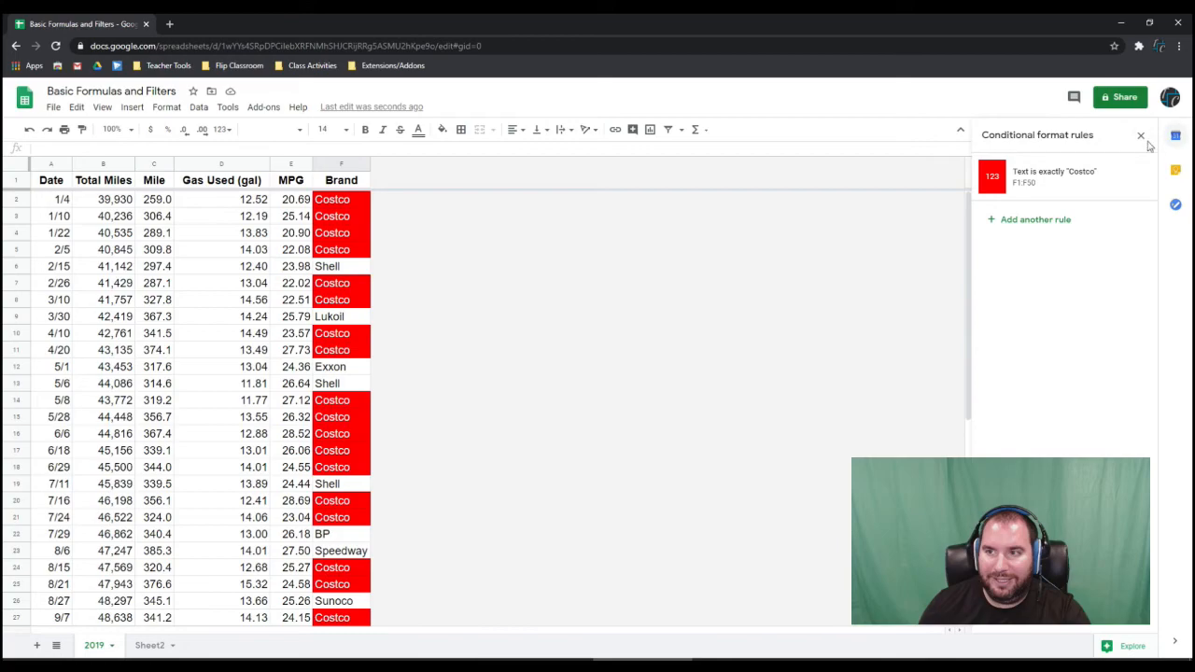
mouse_move(1016, 170)
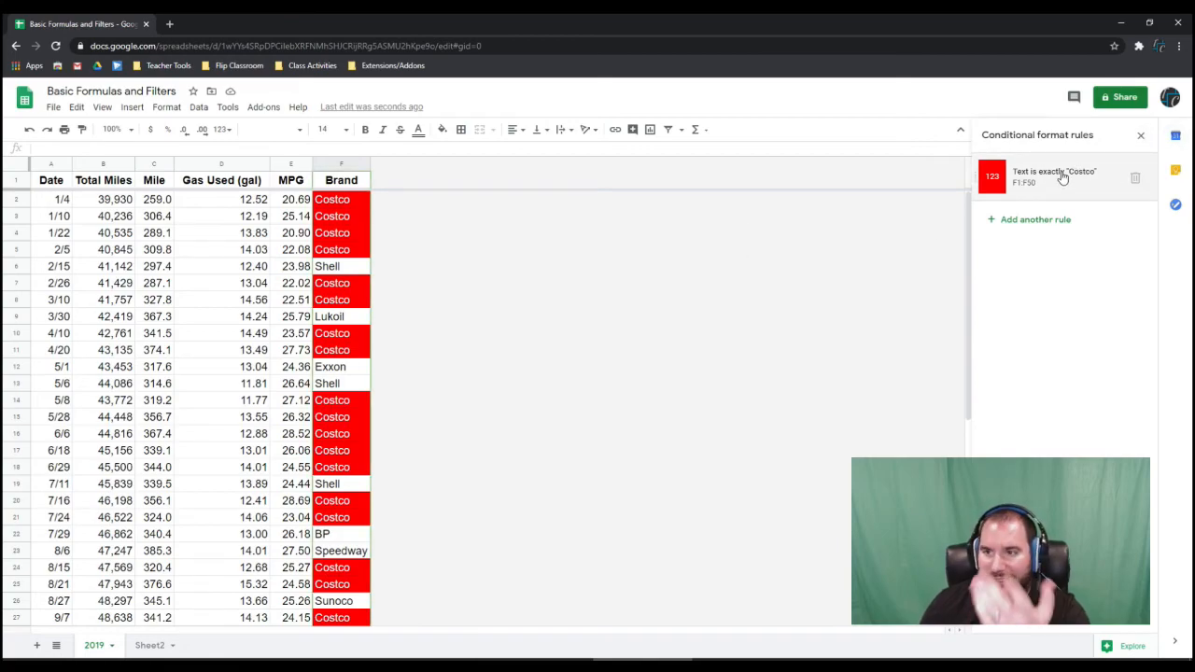
left_click(1051, 196)
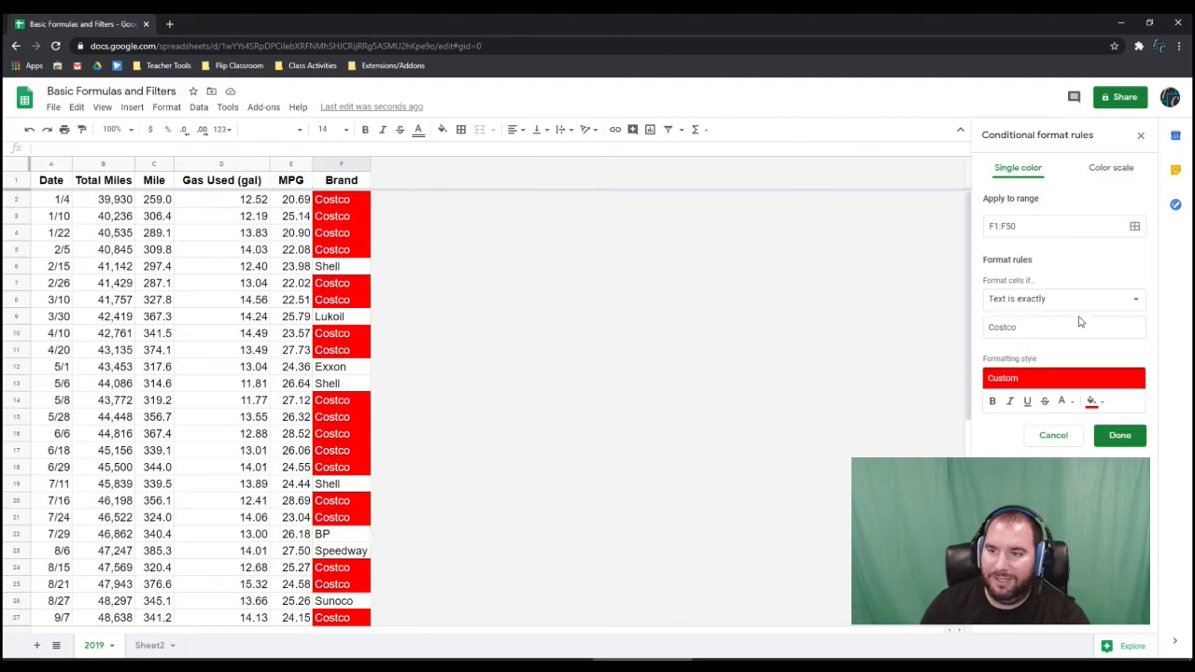
left_click(1140, 135)
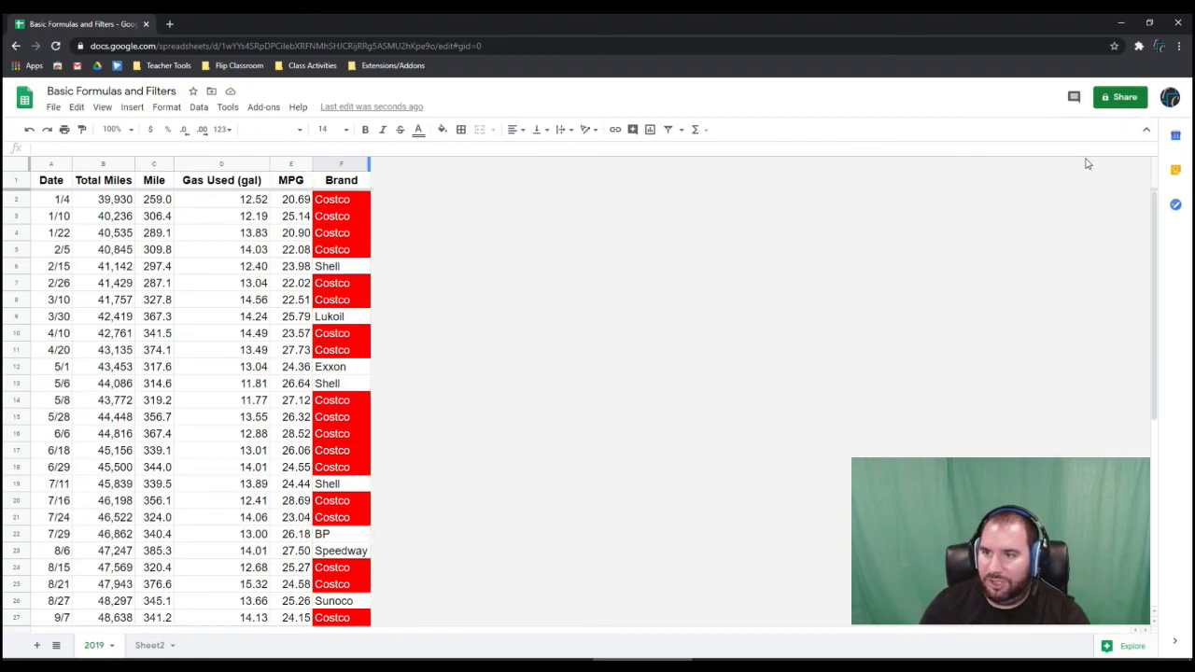
Step: Reopen the conditional formatting rules and delete the Costco rule from the Brand column
left_click(166, 107)
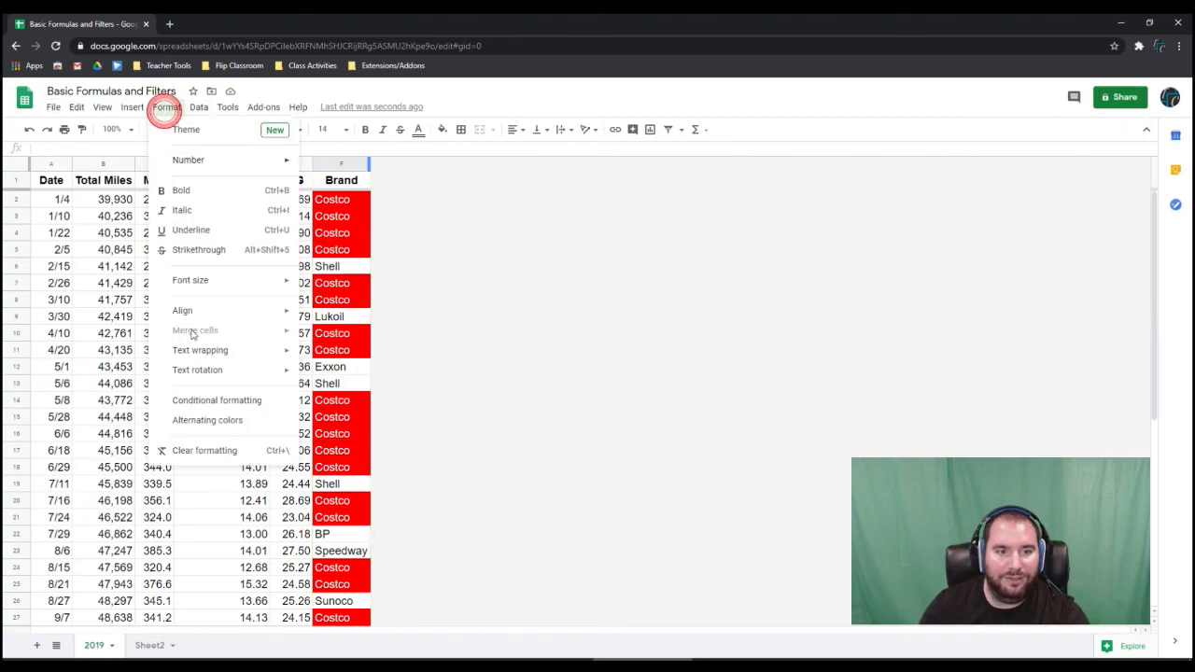
left_click(239, 400)
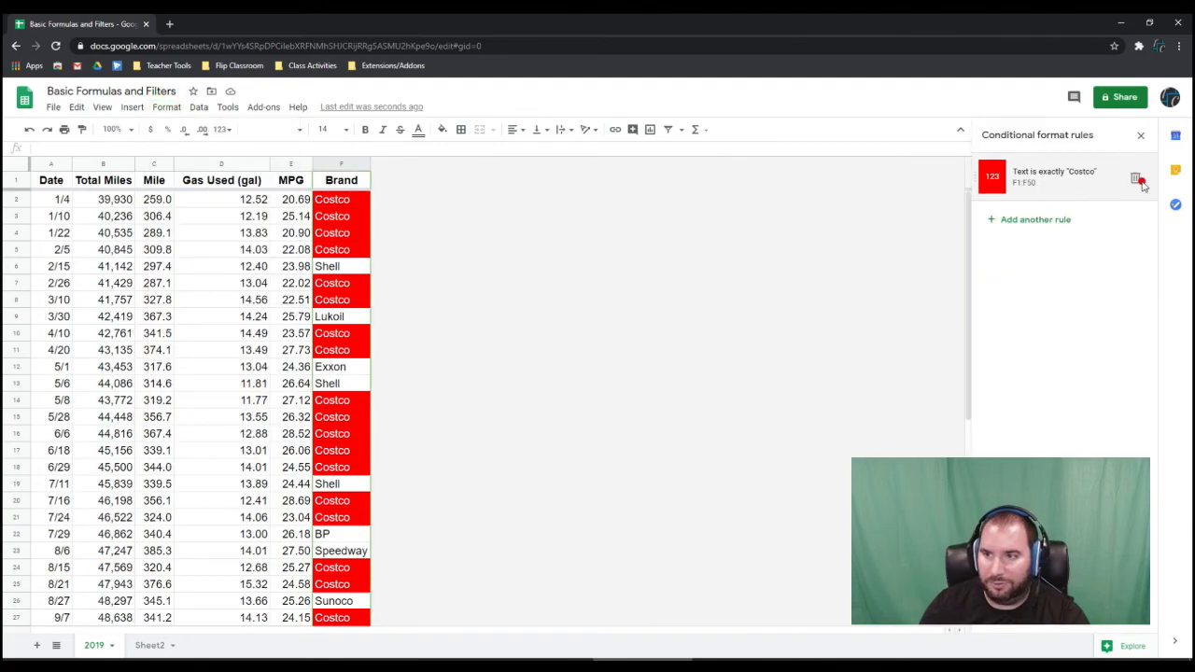
left_click(1135, 180)
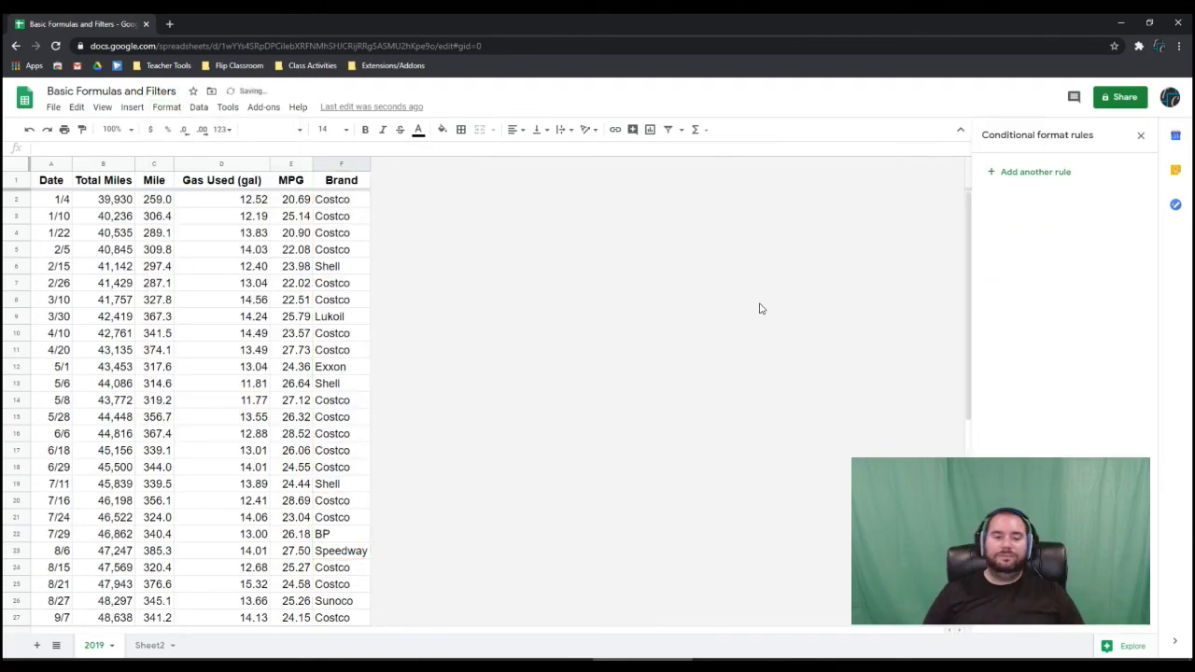